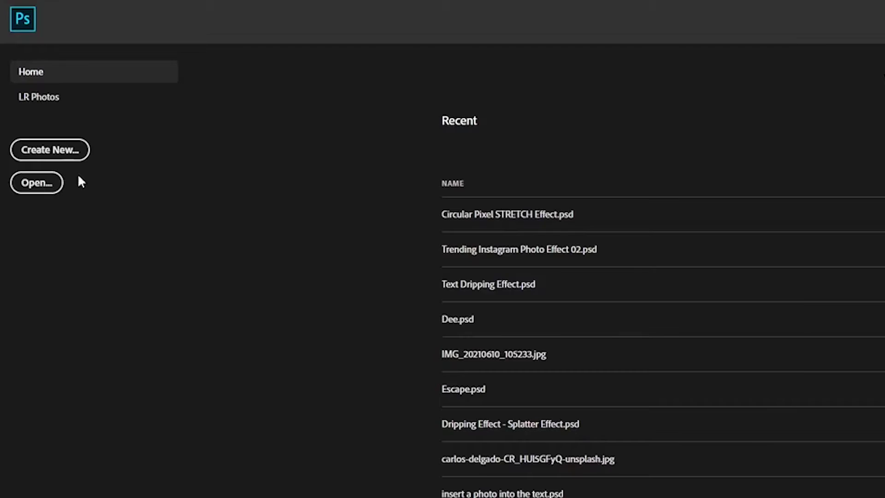
Create a new 1920×1080 px document from the preset
{"action": "key", "text": "ctrl+n"}
{"action": "left_click", "coordinate": [248, 296]}
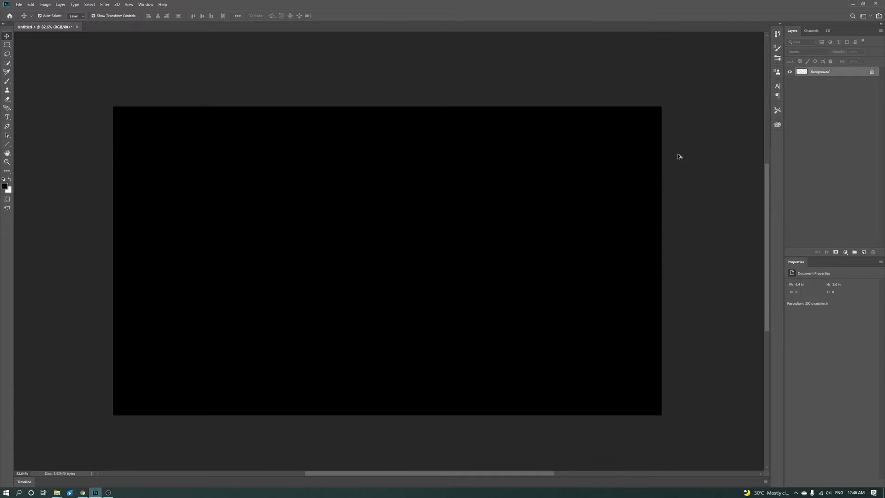
Add a white type layer on the canvas and select its text for replacement with S
{"action": "left_click", "coordinate": [8, 119]}
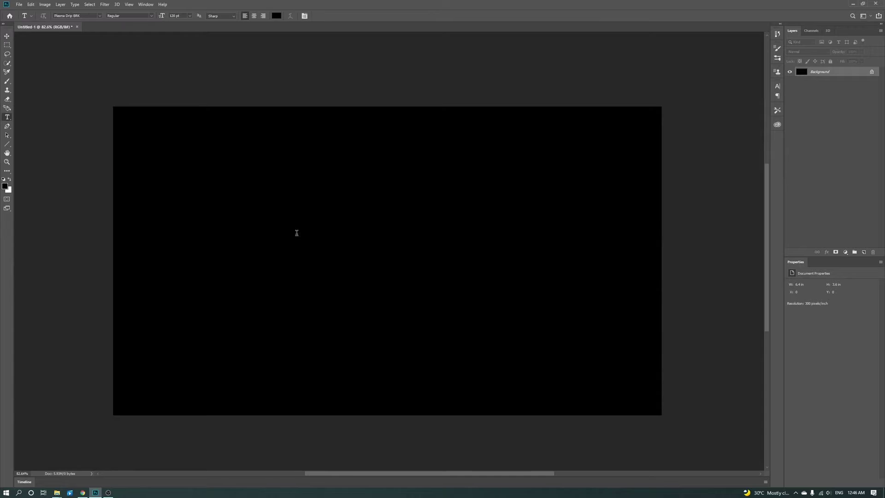
{"action": "left_click", "coordinate": [296, 234]}
{"action": "left_click", "coordinate": [836, 351]}
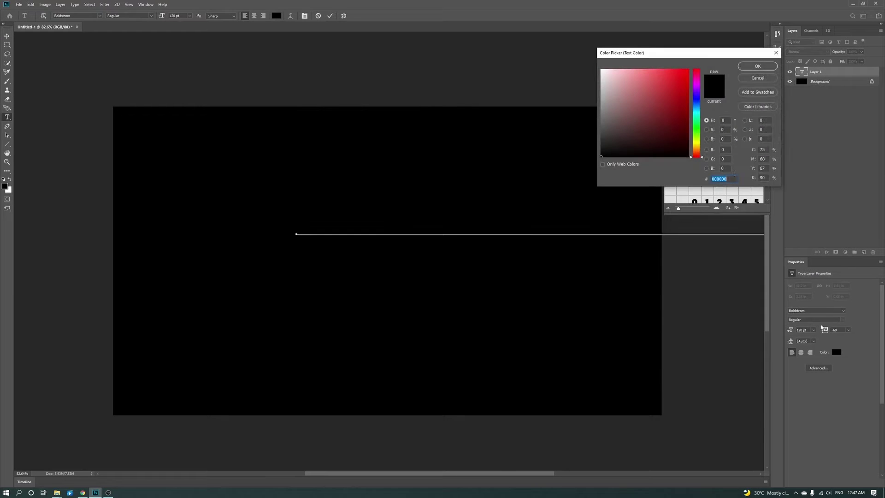
{"action": "left_click", "coordinate": [603, 68]}
{"action": "left_click", "coordinate": [751, 66]}
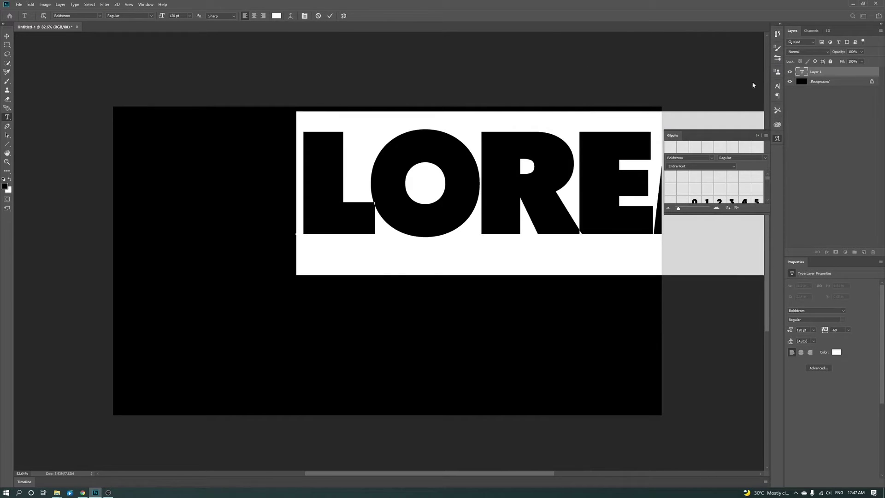
{"action": "left_click", "coordinate": [330, 16]}
{"action": "scroll", "coordinate": [361, 37], "scroll_direction": "down", "scroll_amount": 2}
{"action": "double_click", "coordinate": [471, 196]}
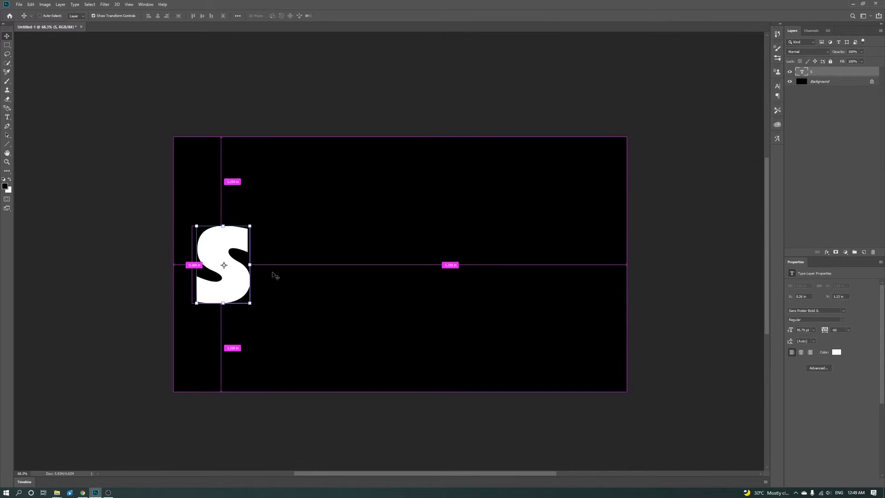
Duplicate the S layer five times, name the copies H, A, D, O, W, and hide the background
{"action": "key", "text": "ctrl+j"}
{"action": "key", "text": "ctrl+j"}
{"action": "key", "text": "ctrl+j"}
{"action": "key", "text": "ctrl+j"}
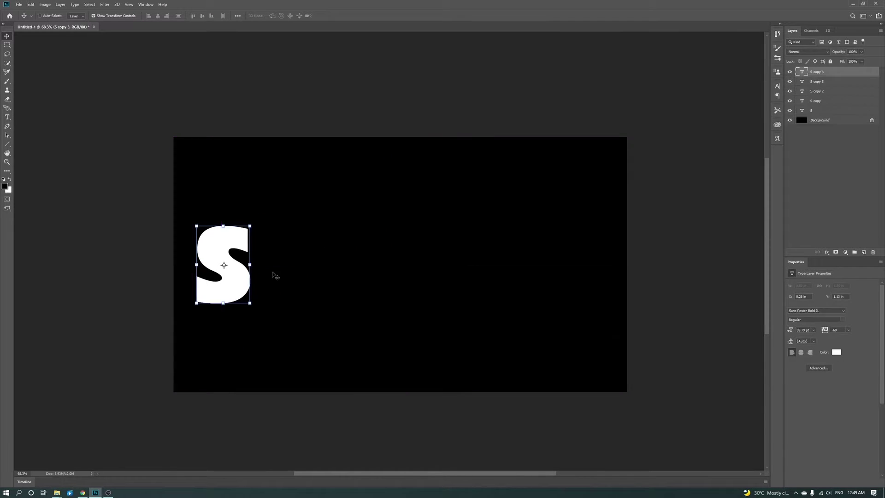
{"action": "key", "text": "ctrl+j"}
{"action": "double_click", "coordinate": [820, 111]}
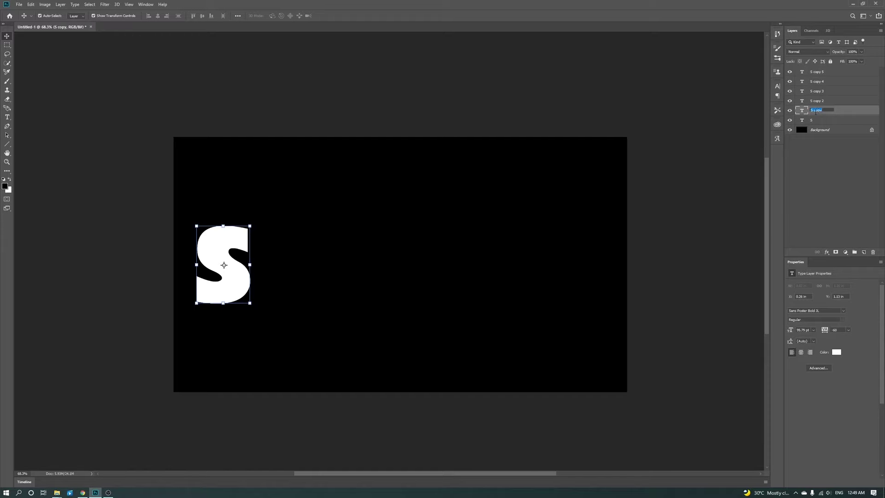
{"action": "double_click", "coordinate": [823, 101]}
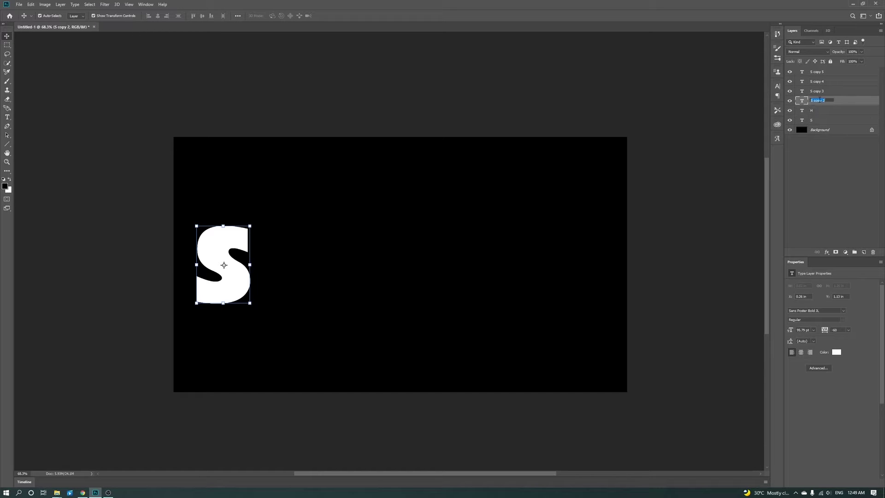
{"action": "double_click", "coordinate": [816, 90]}
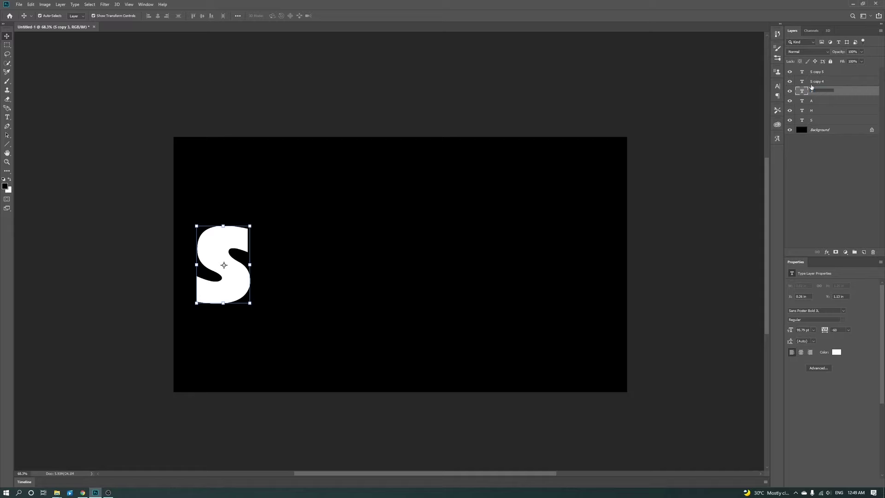
{"action": "type", "text": "D"}
{"action": "double_click", "coordinate": [814, 82]}
{"action": "double_click", "coordinate": [818, 71]}
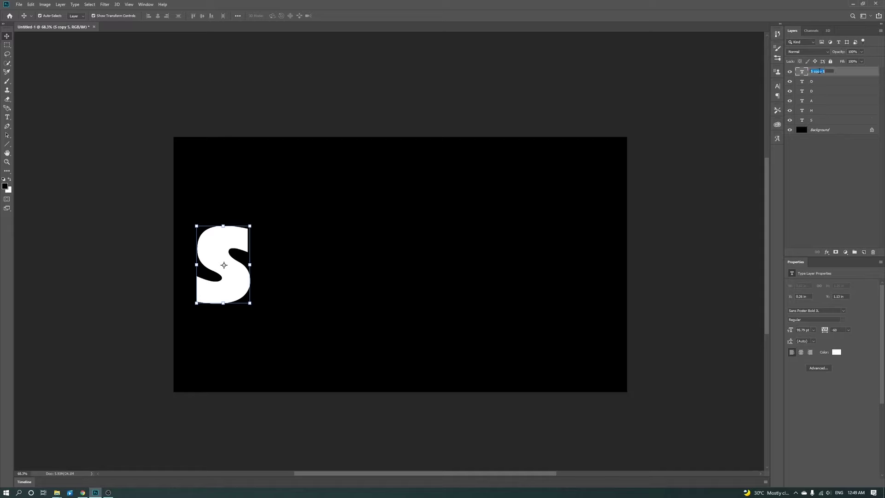
{"action": "left_click", "coordinate": [830, 121]}
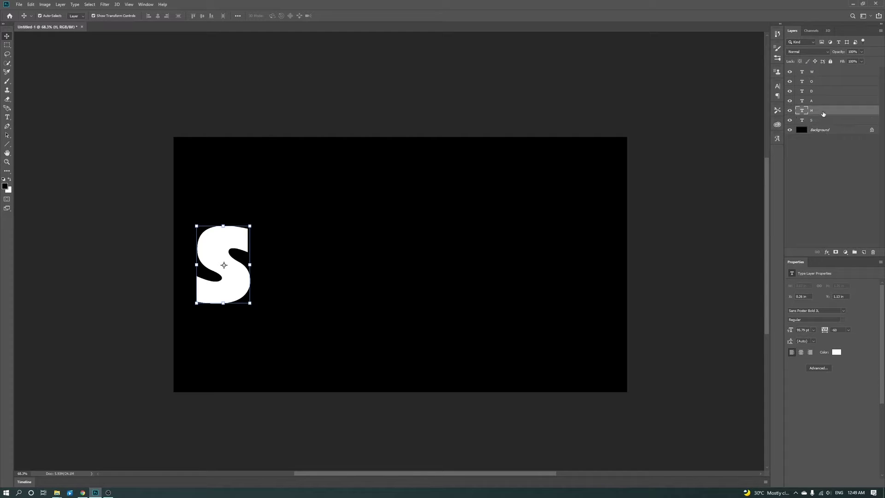
{"action": "left_click", "coordinate": [791, 129]}
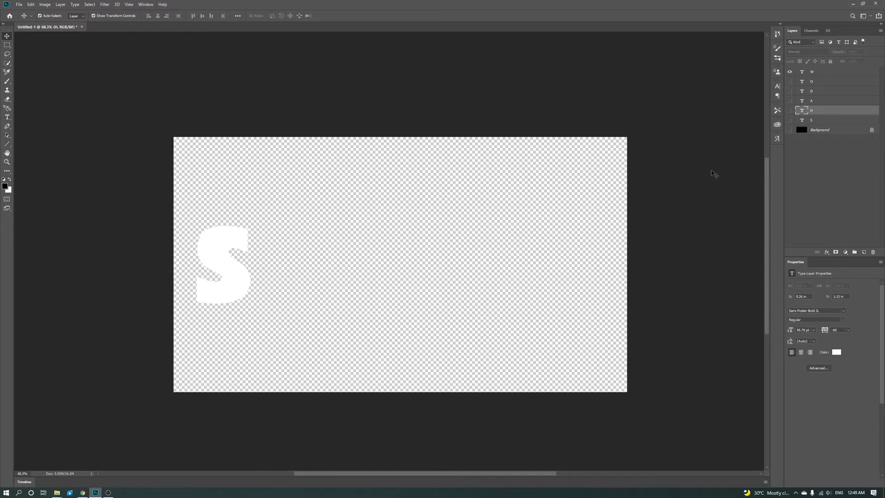
Change the letters on the W and O layers to W and O
{"action": "key", "text": "ctrl+z"}
{"action": "key", "text": "t"}
{"action": "double_click", "coordinate": [209, 260]}
{"action": "type", "text": "W"}
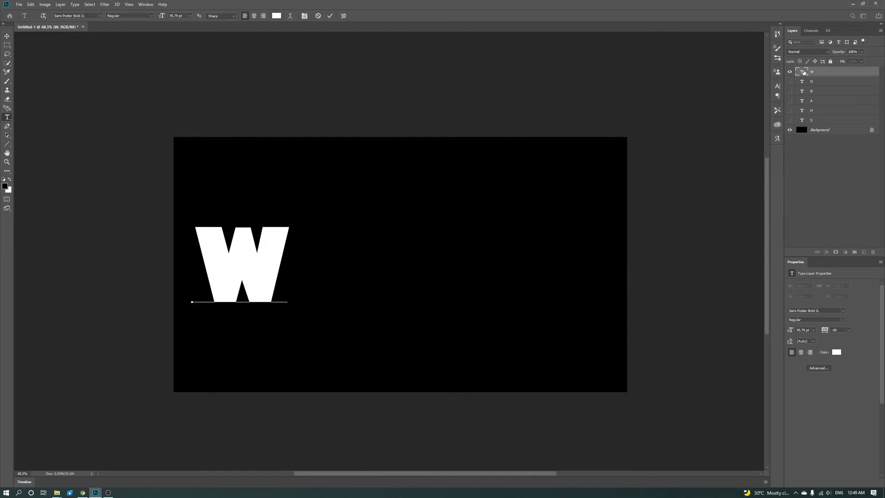
{"action": "double_click", "coordinate": [229, 242]}
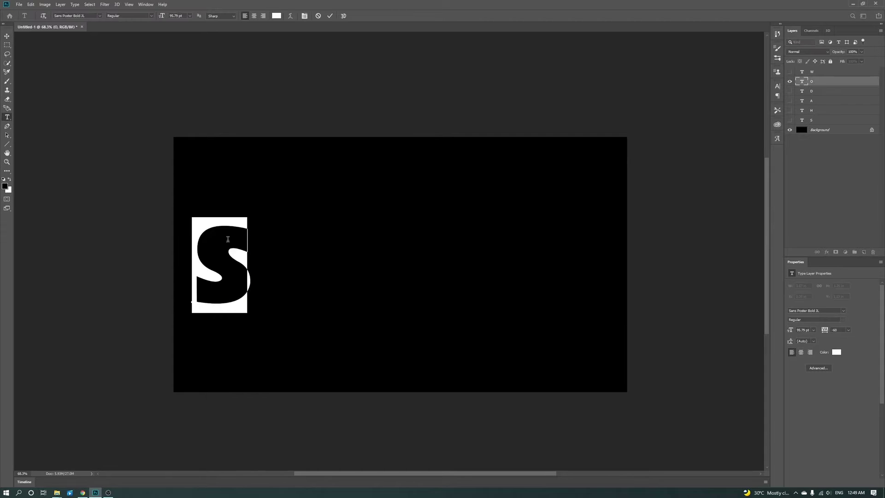
{"action": "type", "text": "O"}
{"action": "key", "text": "ctrl+Return"}
Isolate the D and A layers in turn and change their letters to D and A
{"action": "key", "text": "v"}
{"action": "left_click", "coordinate": [789, 81]}
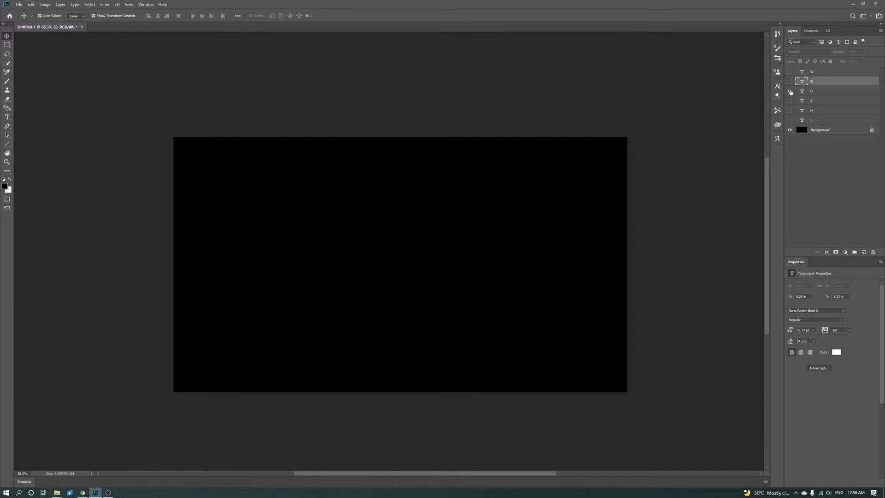
{"action": "left_click", "coordinate": [797, 90]}
{"action": "double_click", "coordinate": [237, 258]}
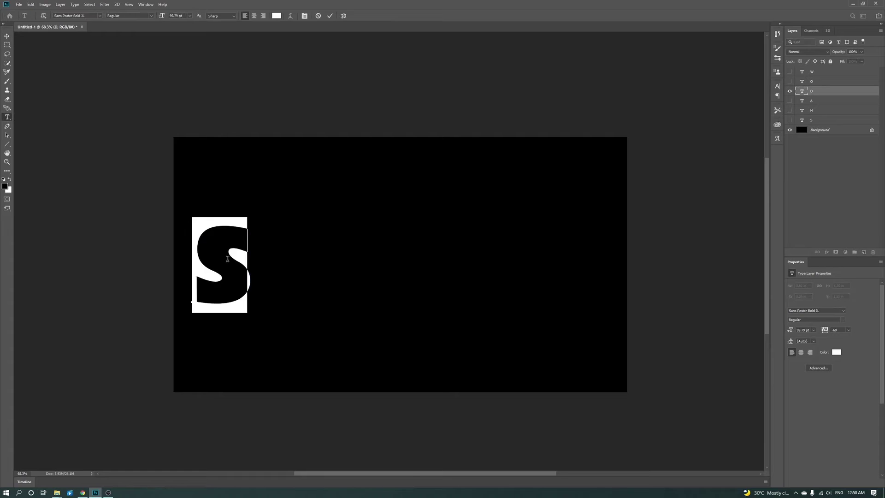
{"action": "type", "text": "D"}
{"action": "key", "text": "ctrl+Return"}
{"action": "key", "text": "v"}
{"action": "left_click", "coordinate": [789, 91]}
{"action": "left_click", "coordinate": [789, 100]}
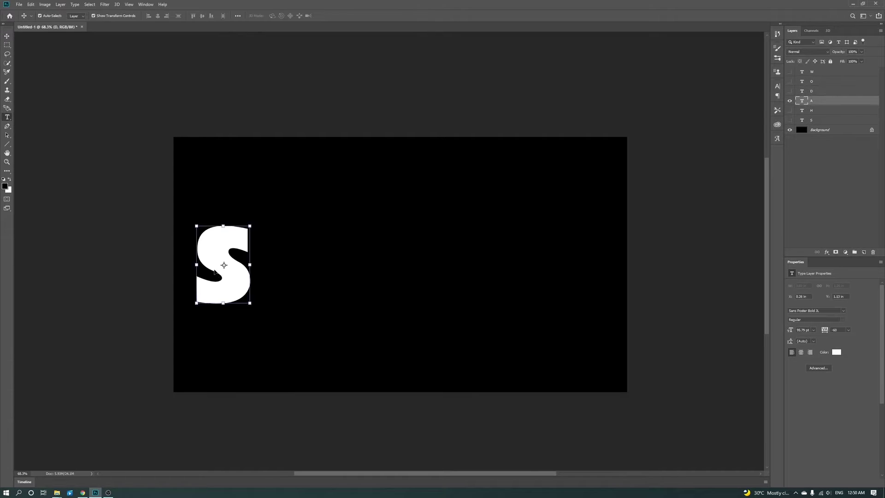
{"action": "double_click", "coordinate": [220, 266]}
{"action": "type", "text": "A"}
{"action": "key", "text": "ctrl+Return"}
Change the H layer's letter to H, then make all letter layers visible again
{"action": "key", "text": "v"}
{"action": "left_click", "coordinate": [789, 100]}
{"action": "left_click", "coordinate": [790, 110]}
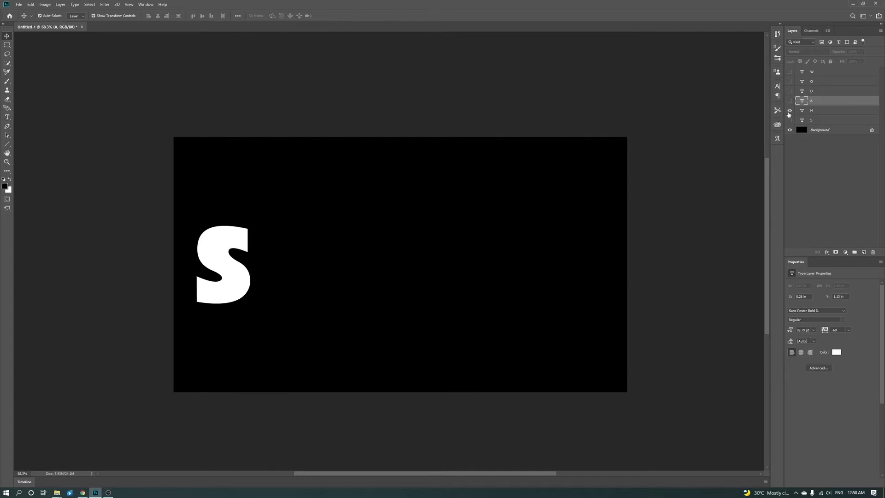
{"action": "left_click", "coordinate": [236, 278]}
{"action": "double_click", "coordinate": [236, 278]}
{"action": "type", "text": "H"}
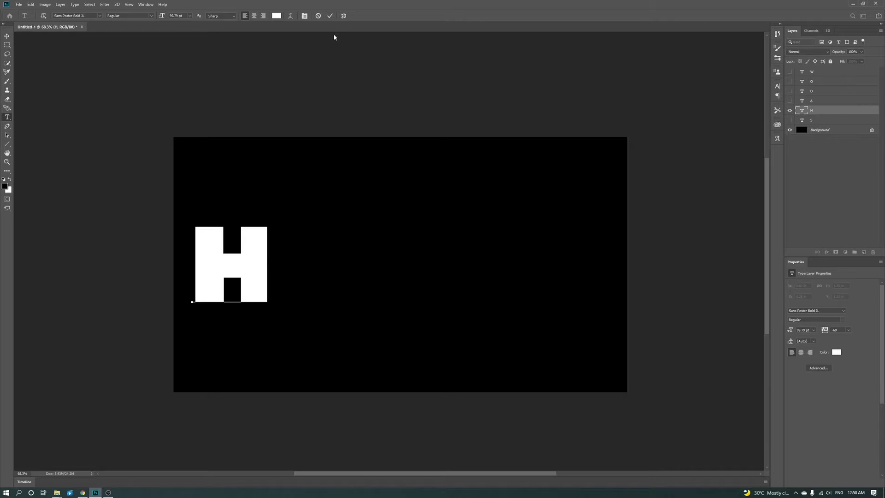
{"action": "left_click", "coordinate": [330, 17]}
{"action": "key", "text": "v"}
{"action": "left_click", "coordinate": [820, 120]}
{"action": "left_click", "coordinate": [789, 119]}
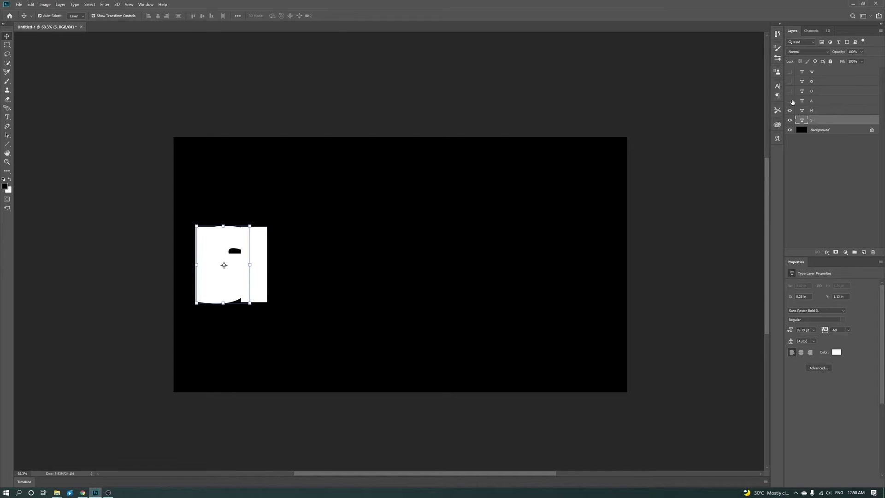
{"action": "left_click_drag", "start_coordinate": [789, 72], "coordinate": [789, 100]}
Move the W right, then centre all letter layers horizontally on the canvas
{"action": "left_click", "coordinate": [839, 72]}
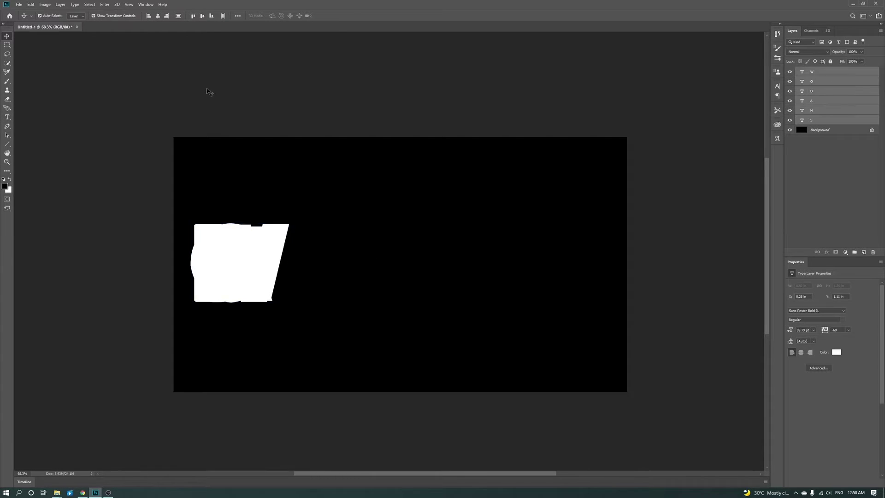
{"action": "left_click_drag", "start_coordinate": [254, 275], "coordinate": [569, 276]}
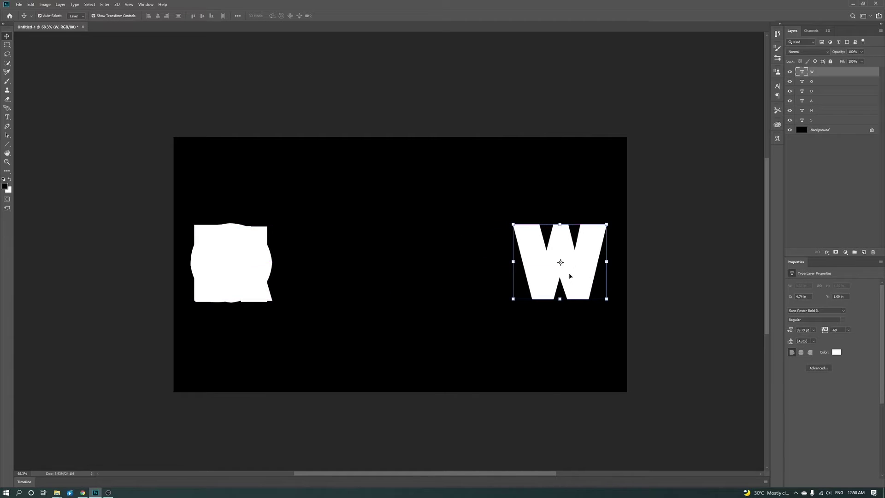
{"action": "left_click", "coordinate": [821, 124], "text": "shift"}
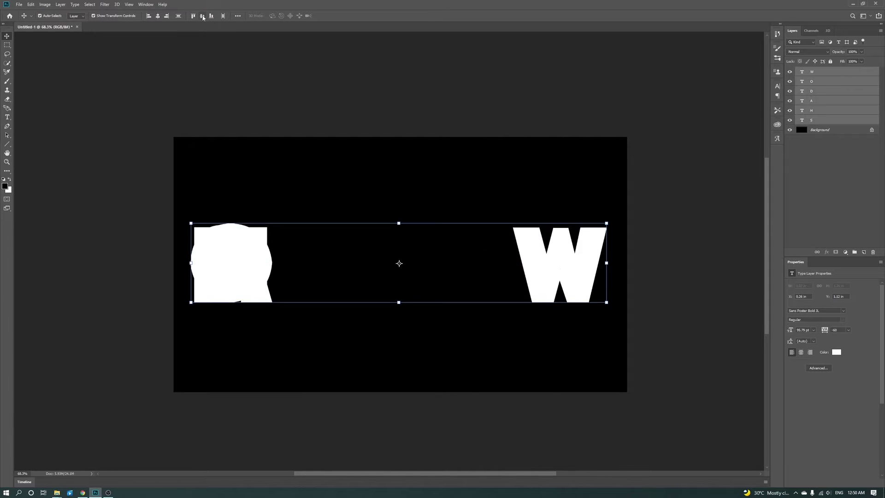
{"action": "left_click", "coordinate": [158, 19]}
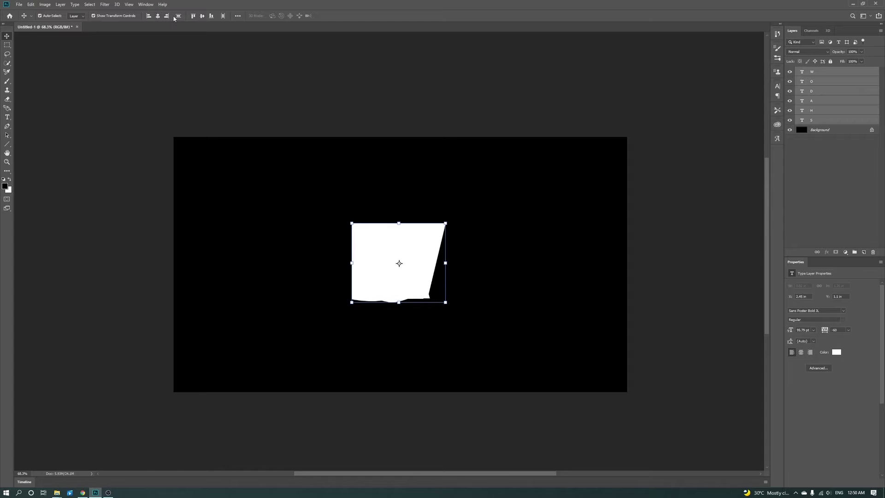
{"action": "left_click", "coordinate": [424, 120]}
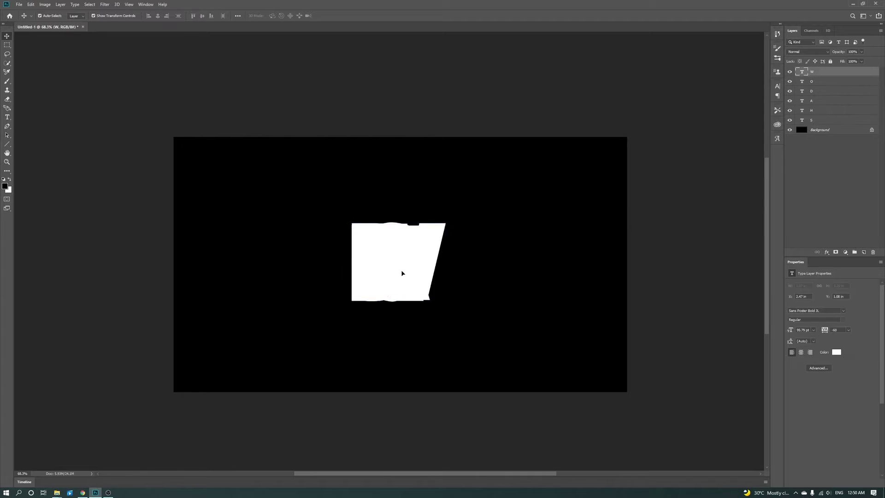
Spread the stacked letters out: W, O, D to the right; A, H, S to the left
{"action": "left_click_drag", "start_coordinate": [402, 274], "coordinate": [566, 273]}
{"action": "left_click", "coordinate": [387, 267]}
{"action": "left_click_drag", "start_coordinate": [388, 267], "coordinate": [480, 267]}
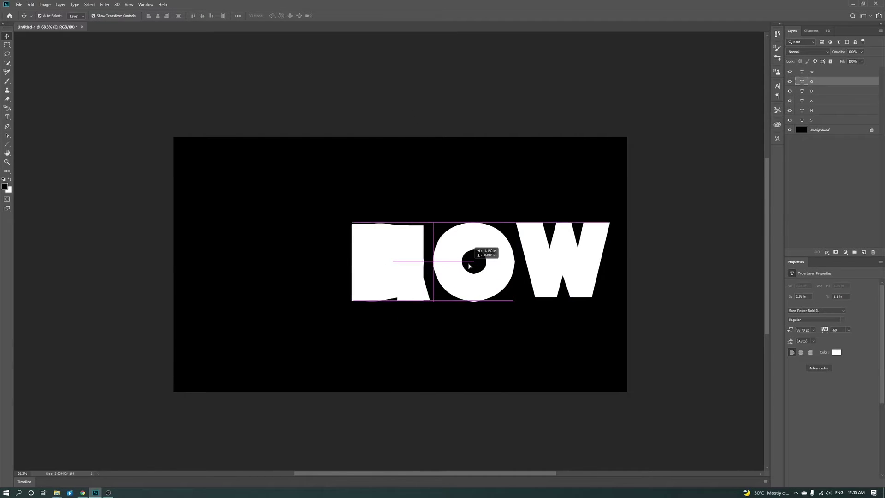
{"action": "left_click_drag", "start_coordinate": [373, 267], "coordinate": [454, 272]}
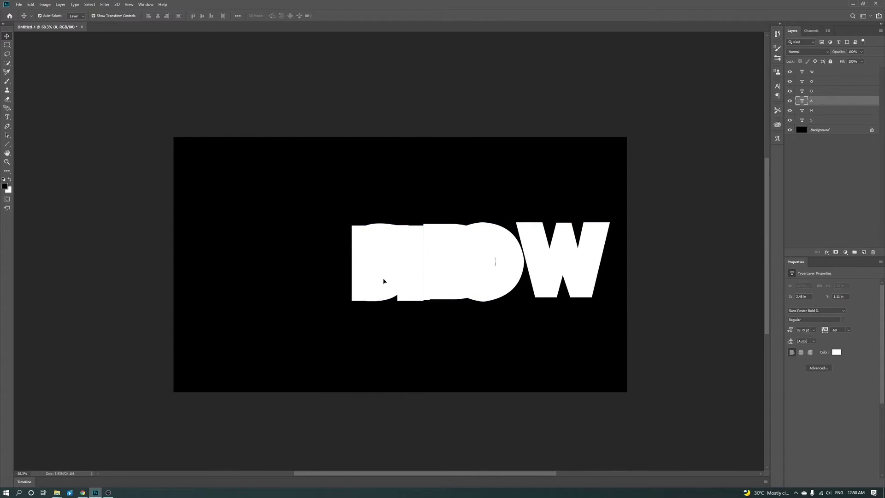
{"action": "left_click_drag", "start_coordinate": [383, 273], "coordinate": [284, 273]}
{"action": "left_click_drag", "start_coordinate": [371, 282], "coordinate": [251, 283]}
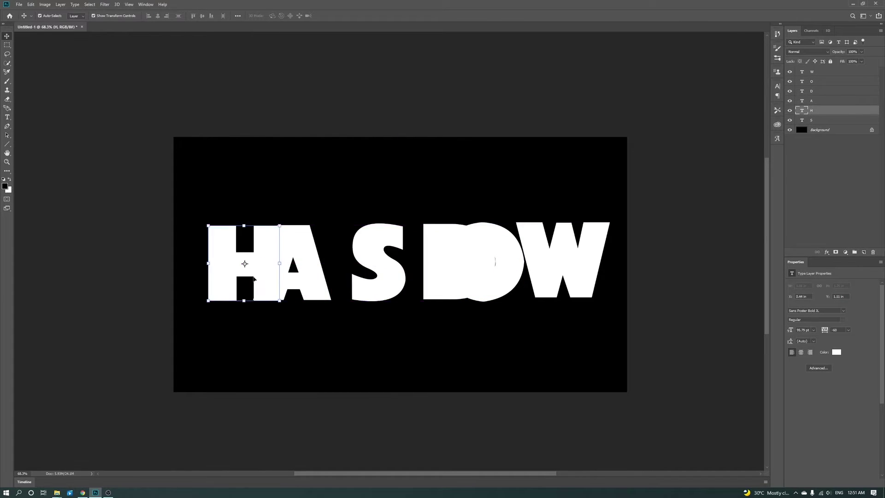
{"action": "left_click_drag", "start_coordinate": [387, 281], "coordinate": [210, 281]}
Fine-tune the A, D, O, H and S positions so the letters slightly overlap
{"action": "left_click", "coordinate": [312, 287]}
{"action": "left_click_drag", "start_coordinate": [311, 286], "coordinate": [369, 290]}
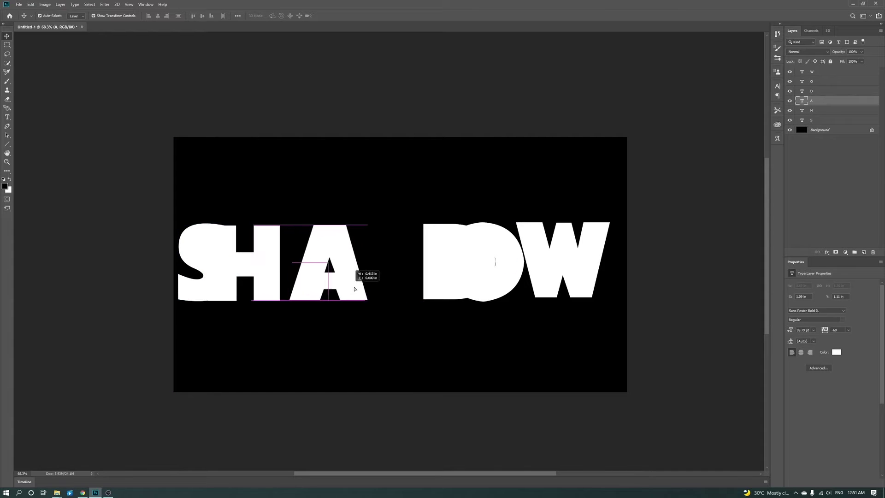
{"action": "left_click_drag", "start_coordinate": [460, 286], "coordinate": [427, 288]}
{"action": "left_click", "coordinate": [450, 258]}
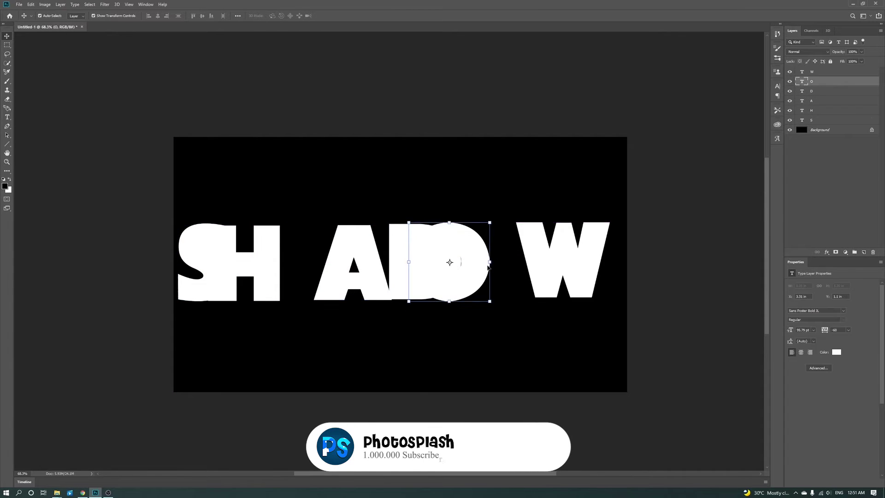
{"action": "left_click_drag", "start_coordinate": [450, 258], "coordinate": [486, 258]}
{"action": "left_click", "coordinate": [269, 275]}
{"action": "left_click_drag", "start_coordinate": [268, 275], "coordinate": [307, 275]}
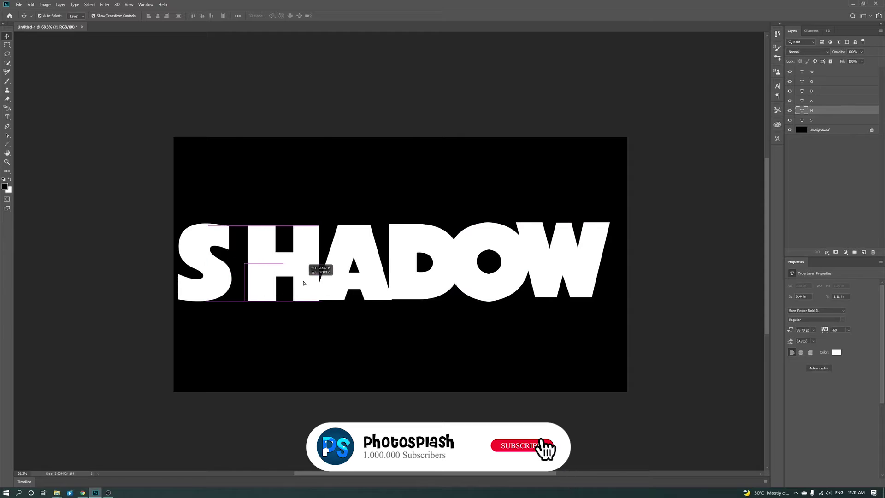
{"action": "left_click_drag", "start_coordinate": [221, 279], "coordinate": [233, 279]}
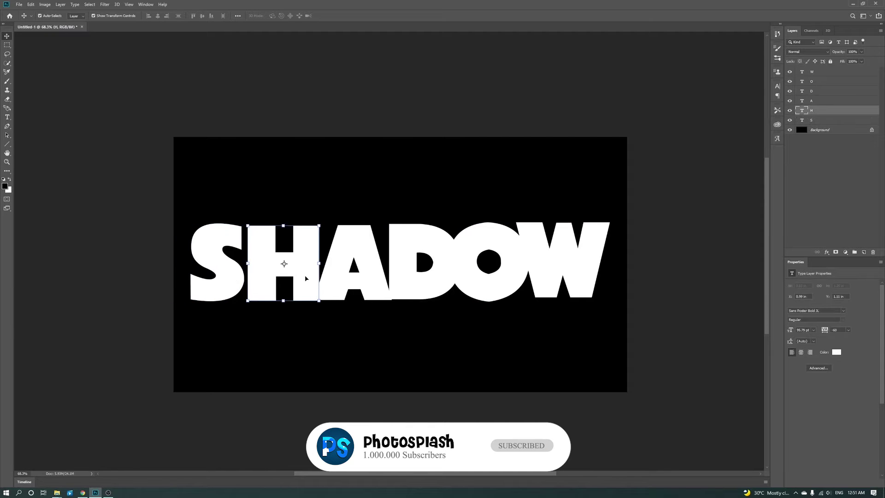
{"action": "left_click_drag", "start_coordinate": [305, 277], "coordinate": [300, 275]}
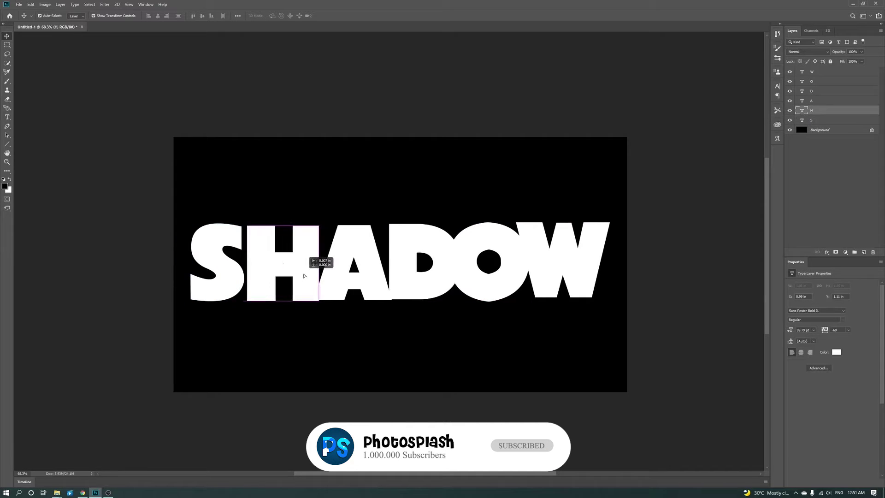
Select the A, D and W letters in turn to check their placement
{"action": "left_click", "coordinate": [381, 280]}
{"action": "left_click", "coordinate": [428, 286]}
{"action": "scroll", "coordinate": [460, 281], "scroll_direction": "up", "scroll_amount": 1}
{"action": "scroll", "coordinate": [548, 268], "scroll_direction": "up", "scroll_amount": 1}
{"action": "left_click", "coordinate": [568, 262]}
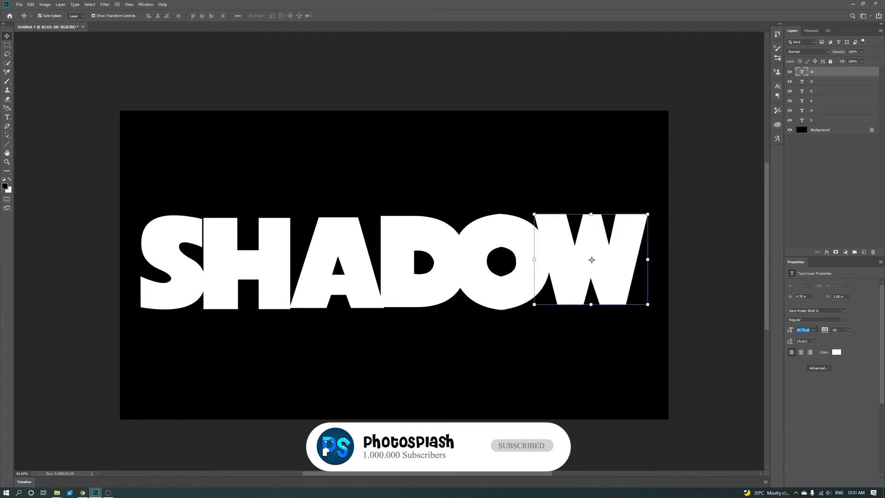
Set all six letter layers to 80 pt with -60 tracking and nudge the word right
{"action": "left_click", "coordinate": [834, 122], "text": "shift"}
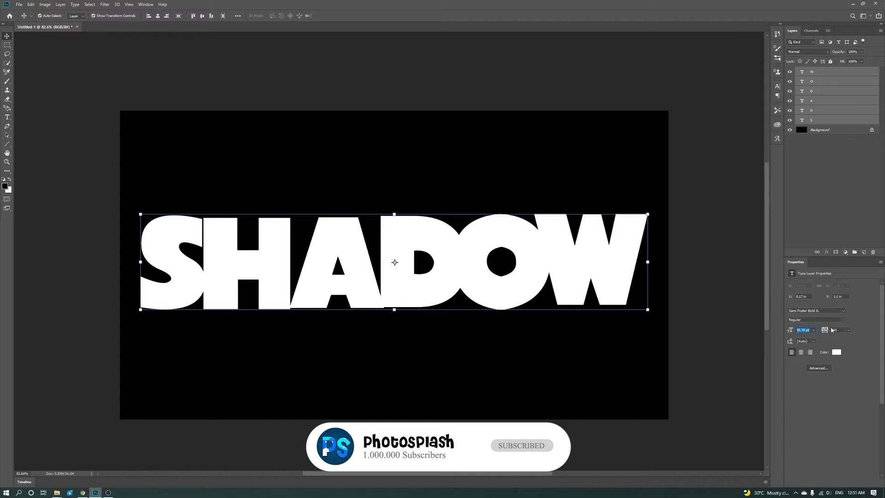
{"action": "type", "text": "90"}
{"action": "key", "text": "Tab"}
{"action": "type", "text": "-60"}
{"action": "key", "text": "Return"}
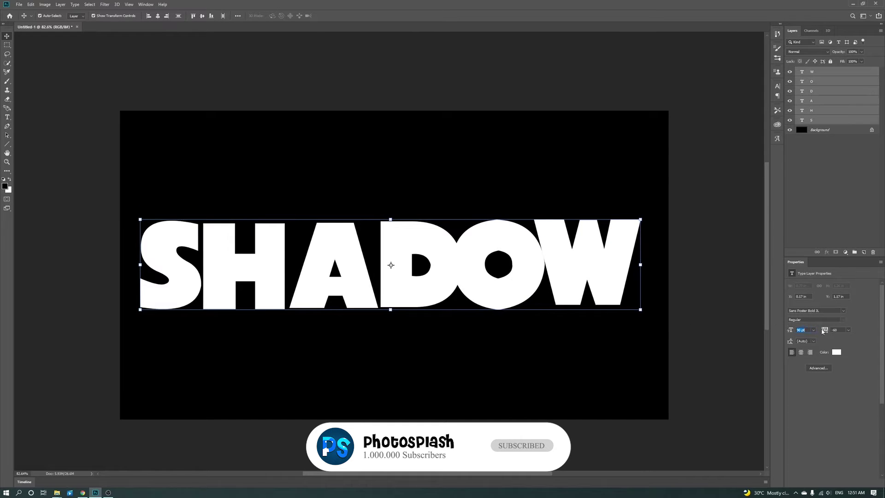
{"action": "type", "text": "0"}
{"action": "key", "text": "Return"}
{"action": "left_click_drag", "start_coordinate": [589, 272], "coordinate": [599, 273]}
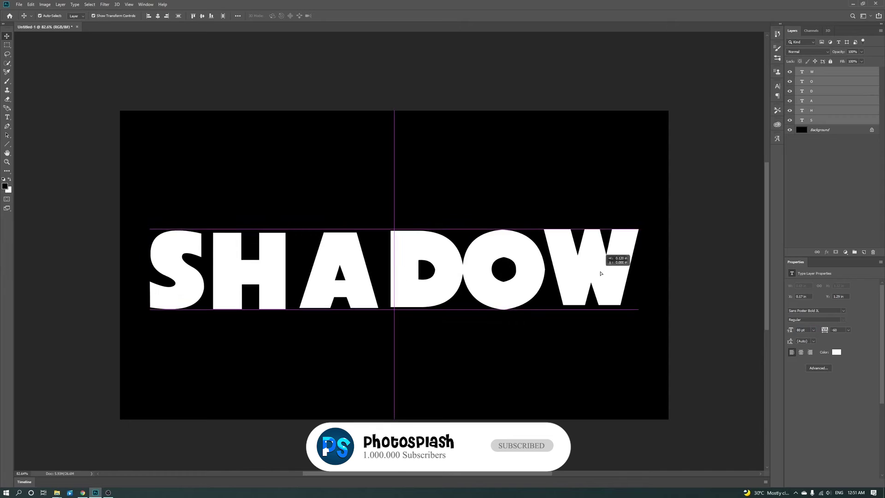
{"action": "left_click", "coordinate": [713, 275]}
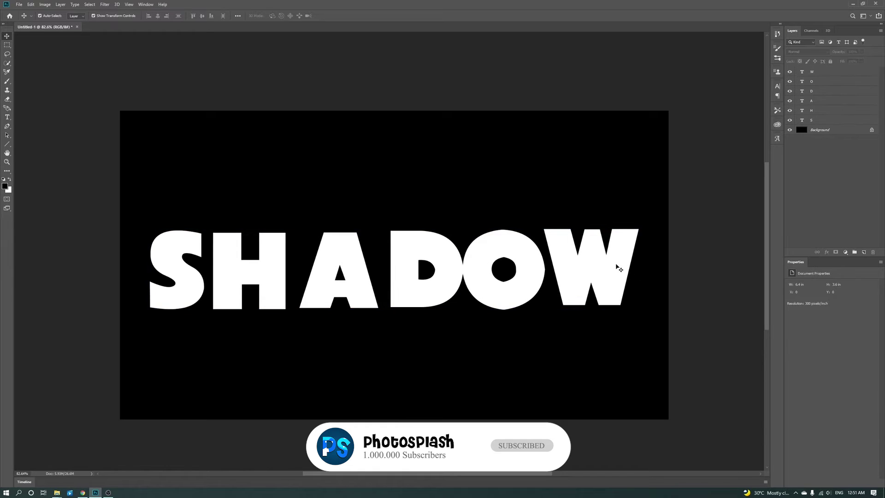
Choose the Black, White gradient with the Gradient Tool and add a layer mask to S
{"action": "left_click", "coordinate": [194, 284]}
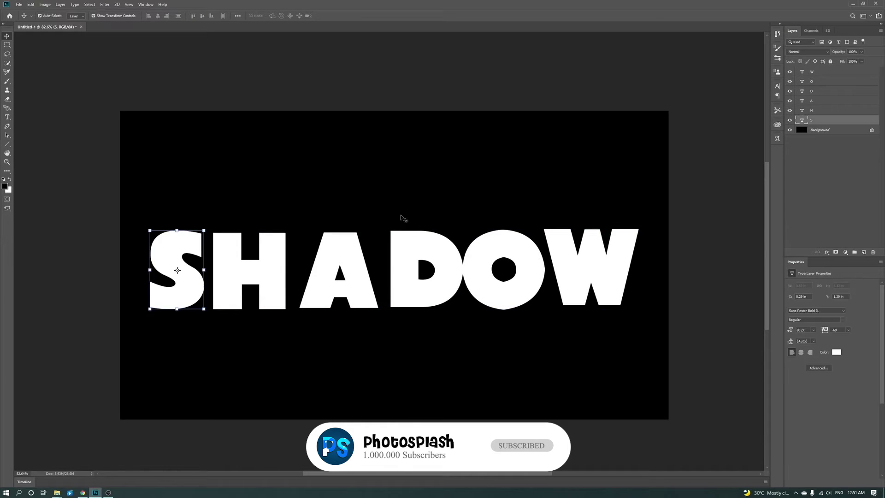
{"action": "left_click", "coordinate": [10, 171]}
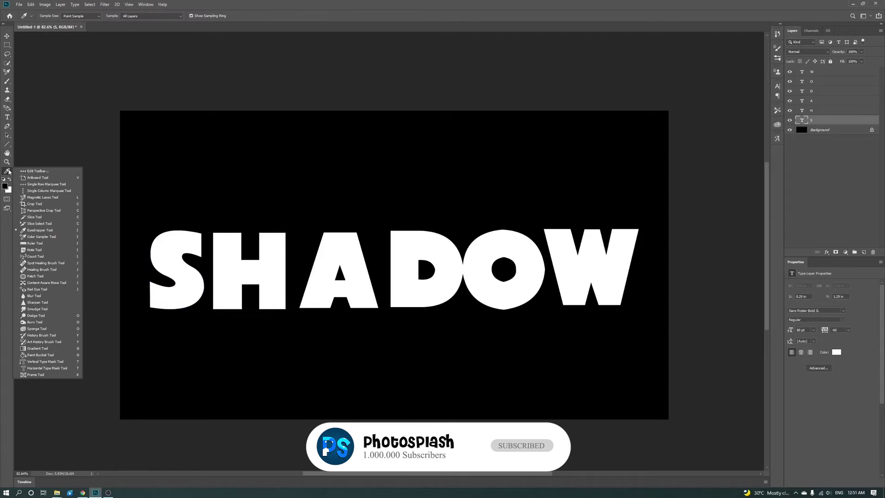
{"action": "left_click", "coordinate": [39, 352]}
{"action": "left_click", "coordinate": [48, 17]}
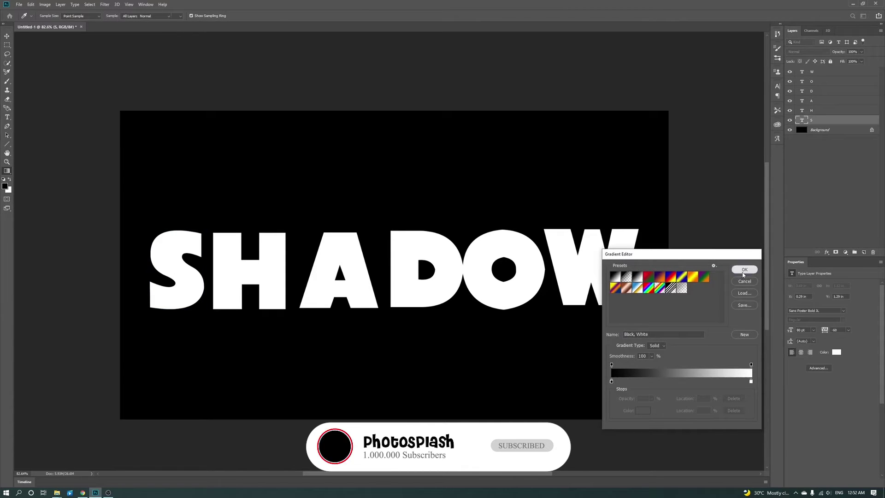
{"action": "left_click", "coordinate": [744, 269]}
{"action": "scroll", "coordinate": [184, 272], "scroll_direction": "up", "scroll_amount": 3}
{"action": "left_click", "coordinate": [835, 252]}
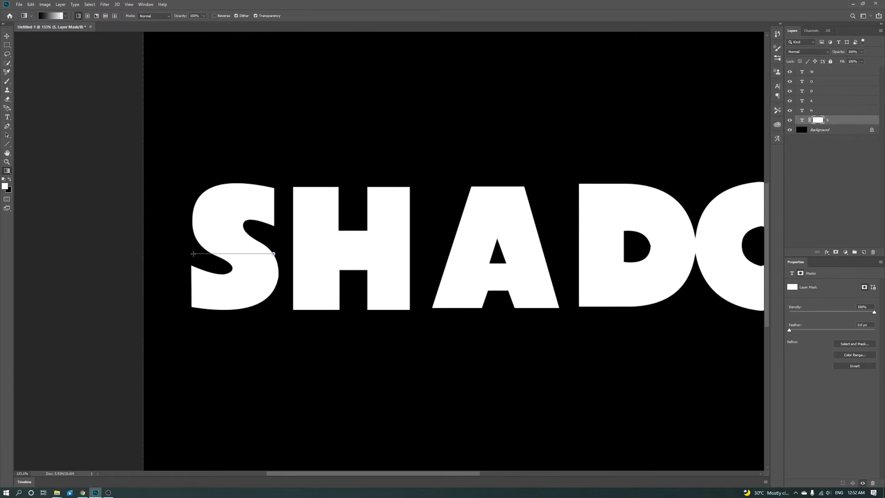
Fade the S, H, A and D letters with white-to-black gradient layer masks
{"action": "left_click_drag", "start_coordinate": [193, 253], "coordinate": [273, 254]}
{"action": "left_click", "coordinate": [805, 110]}
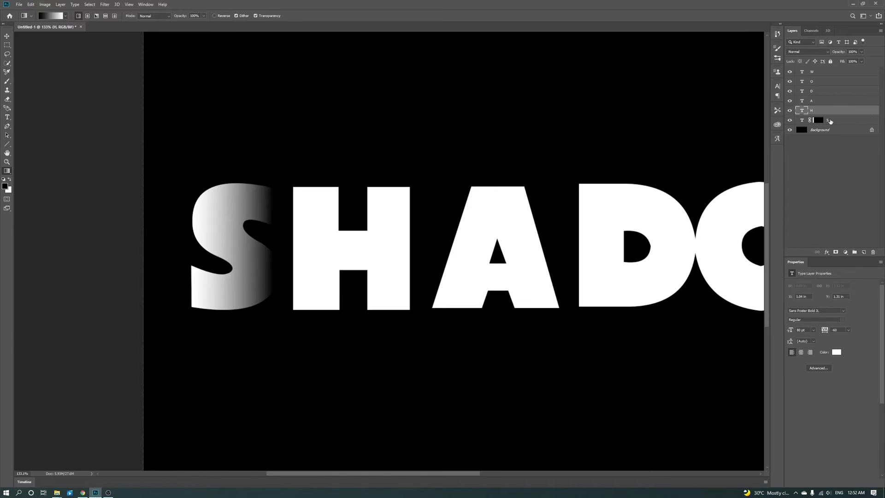
{"action": "left_click", "coordinate": [835, 252]}
{"action": "left_click_drag", "start_coordinate": [409, 248], "coordinate": [289, 247]}
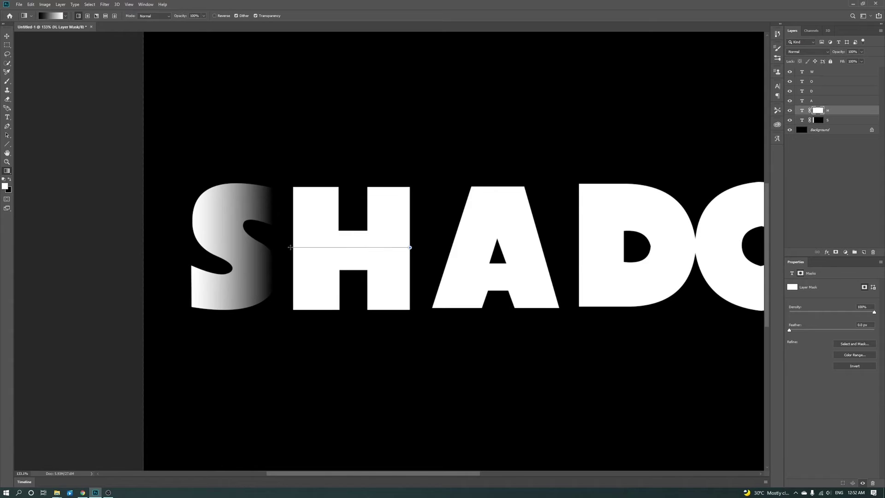
{"action": "left_click", "coordinate": [817, 101]}
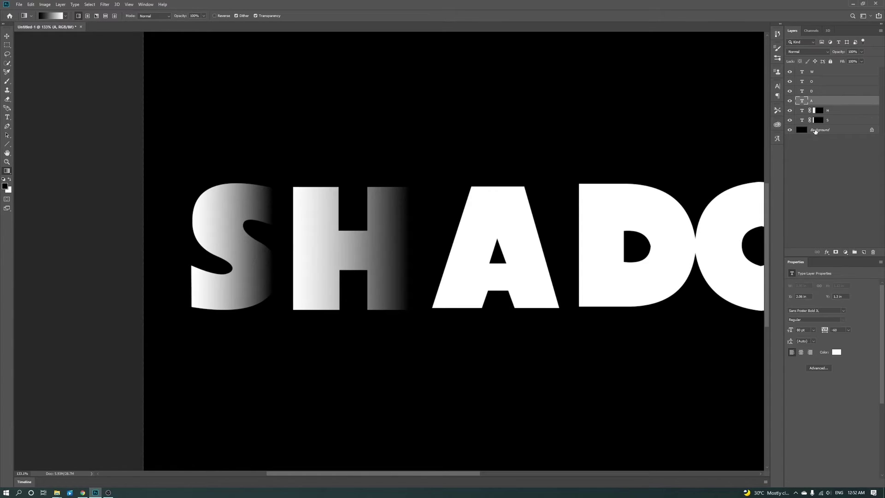
{"action": "left_click", "coordinate": [835, 252]}
{"action": "left_click_drag", "start_coordinate": [550, 253], "coordinate": [451, 254]}
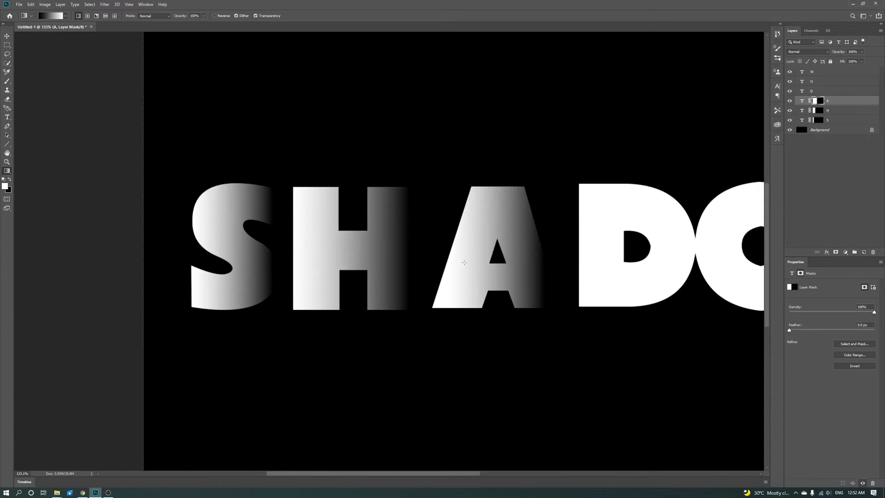
{"action": "scroll", "coordinate": [464, 265], "scroll_direction": "down", "scroll_amount": 3}
{"action": "key", "text": "alt+bracketright"}
{"action": "left_click", "coordinate": [836, 252]}
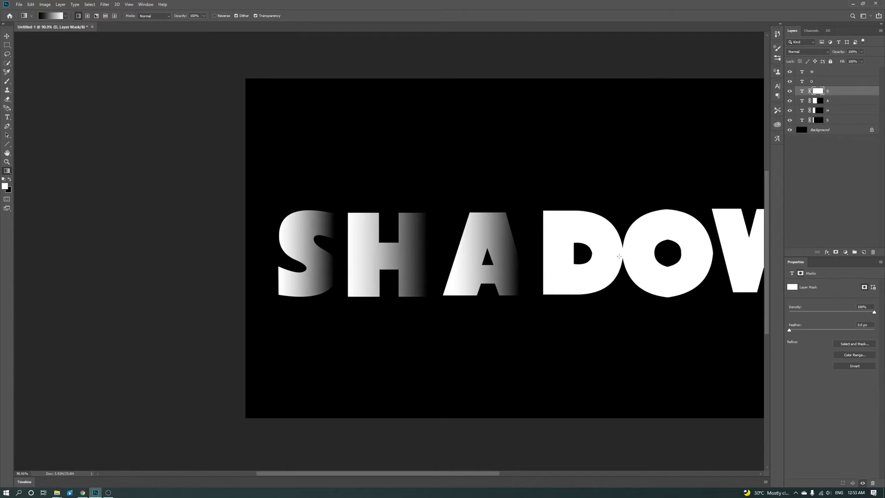
{"action": "left_click_drag", "start_coordinate": [623, 252], "coordinate": [539, 255]}
Give the O and W letters masks and fade each with a left-to-right gradient
{"action": "scroll", "coordinate": [435, 272], "scroll_direction": "down", "scroll_amount": 2}
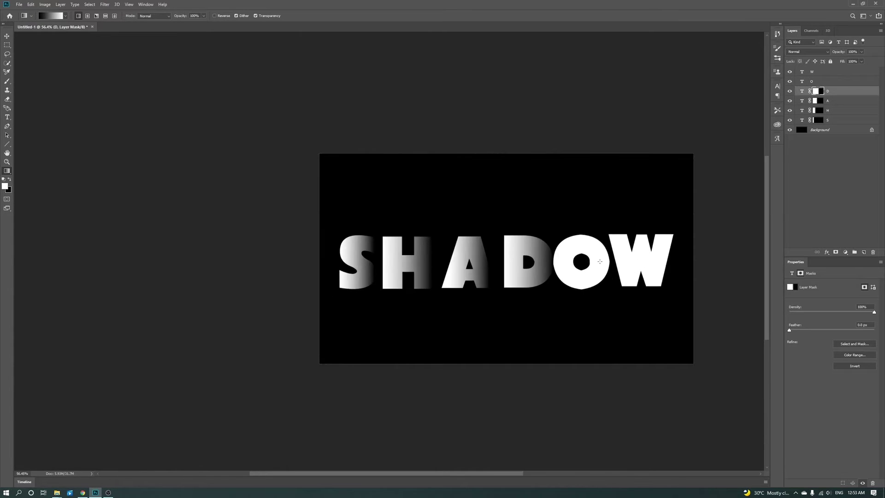
{"action": "scroll", "coordinate": [599, 259], "scroll_direction": "up", "scroll_amount": 4}
{"action": "left_click", "coordinate": [831, 82]}
{"action": "left_click", "coordinate": [835, 252]}
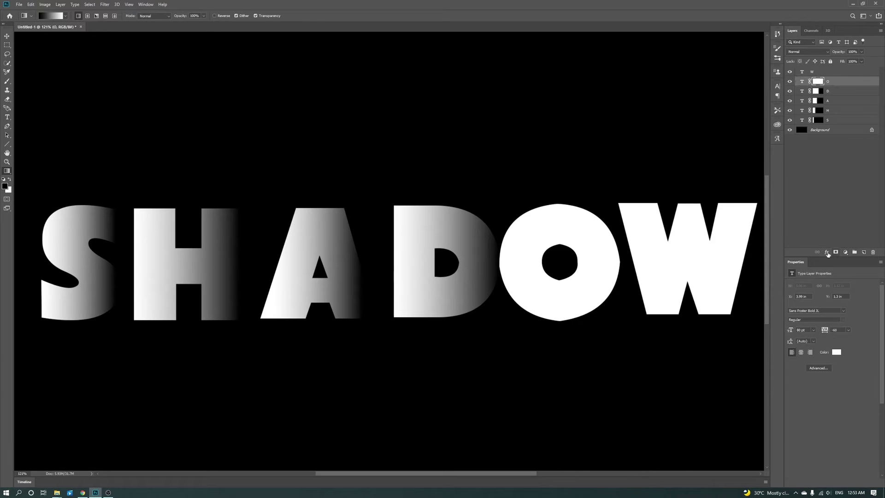
{"action": "left_click_drag", "start_coordinate": [620, 262], "coordinate": [508, 262]}
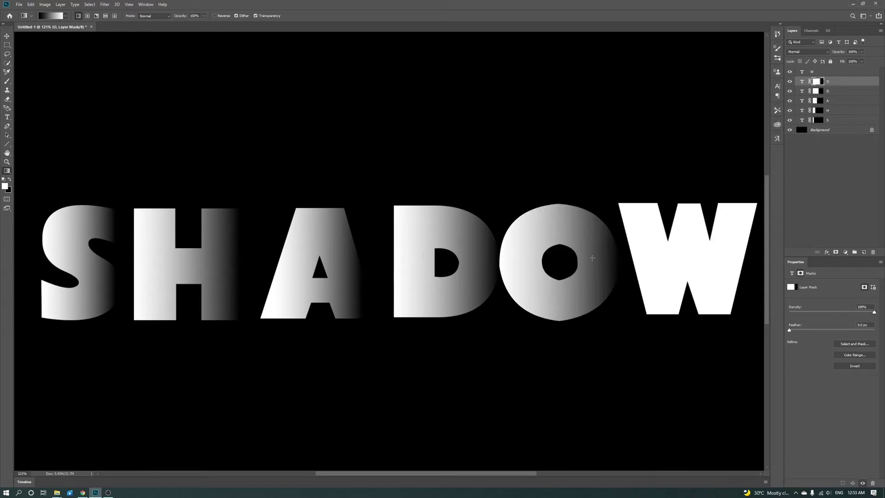
{"action": "left_click", "coordinate": [831, 72]}
{"action": "left_click", "coordinate": [836, 252]}
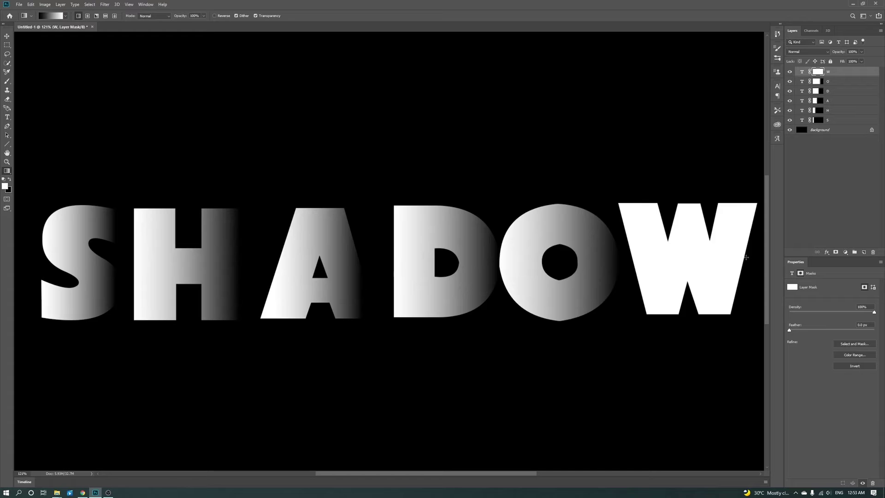
{"action": "left_click_drag", "start_coordinate": [746, 257], "coordinate": [631, 260]}
{"action": "scroll", "coordinate": [597, 275], "scroll_direction": "down", "scroll_amount": 3}
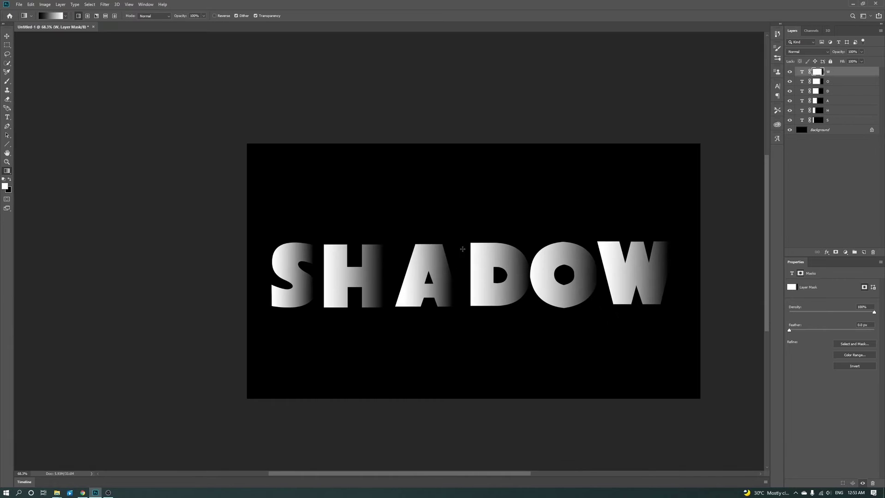
Slide the H left to overlap the S, then the A and D left against it
{"action": "left_click", "coordinate": [4, 40]}
{"action": "scroll", "coordinate": [484, 276], "scroll_direction": "up", "scroll_amount": 1}
{"action": "left_click", "coordinate": [242, 272]}
{"action": "scroll", "coordinate": [242, 272], "scroll_direction": "up", "scroll_amount": 2}
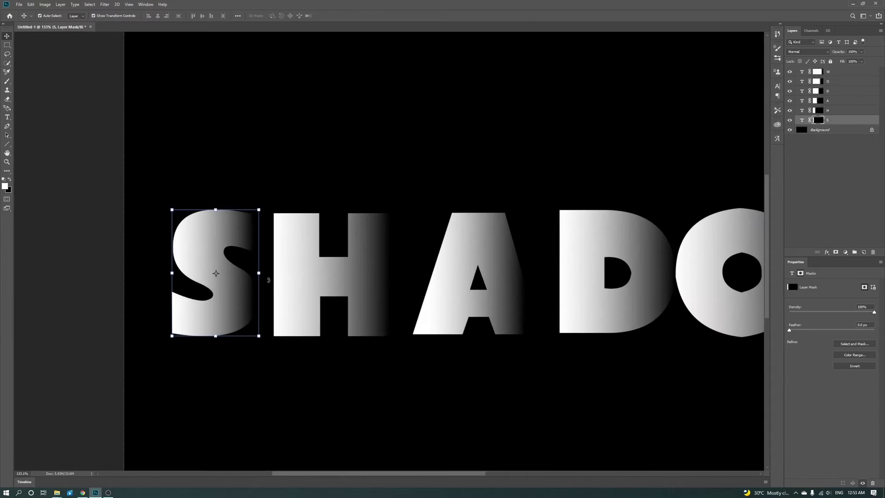
{"action": "left_click", "coordinate": [344, 283]}
{"action": "left_click_drag", "start_coordinate": [344, 283], "coordinate": [321, 283]}
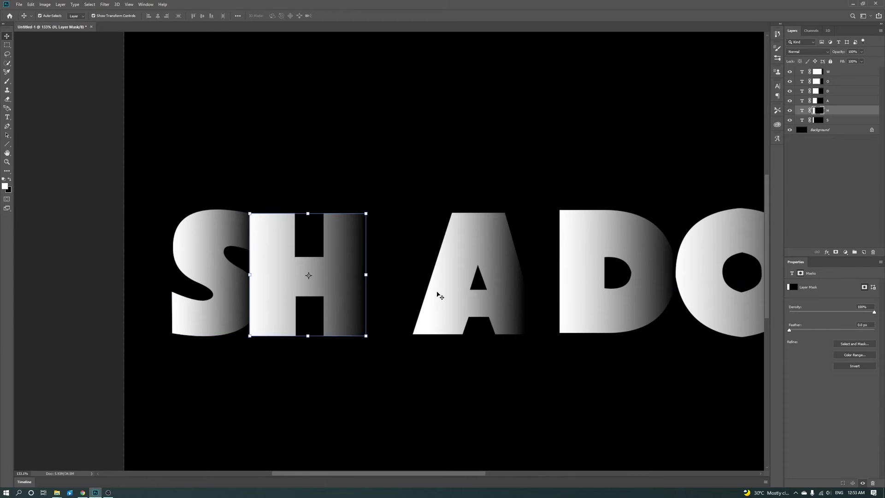
{"action": "left_click", "coordinate": [493, 304]}
{"action": "left_click_drag", "start_coordinate": [493, 304], "coordinate": [428, 301]}
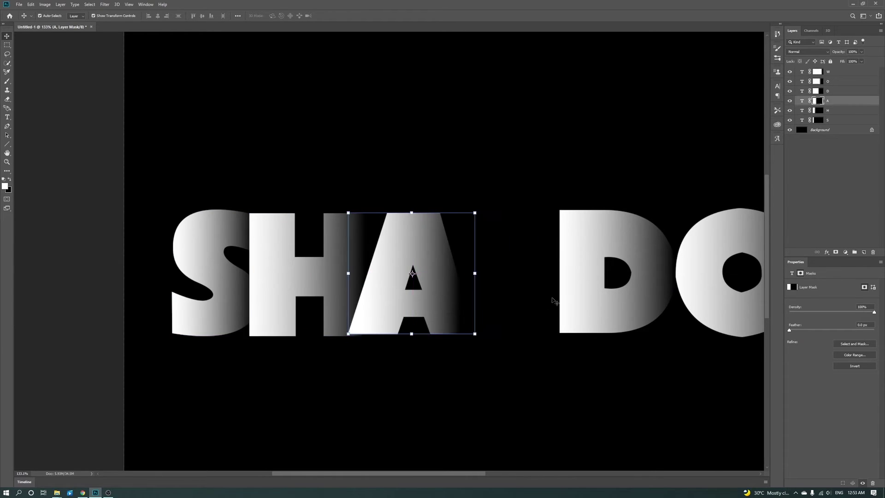
{"action": "left_click_drag", "start_coordinate": [618, 320], "coordinate": [513, 320]}
Slide the O left beside the D and the W left next to the O
{"action": "scroll", "coordinate": [514, 320], "scroll_direction": "down", "scroll_amount": 1}
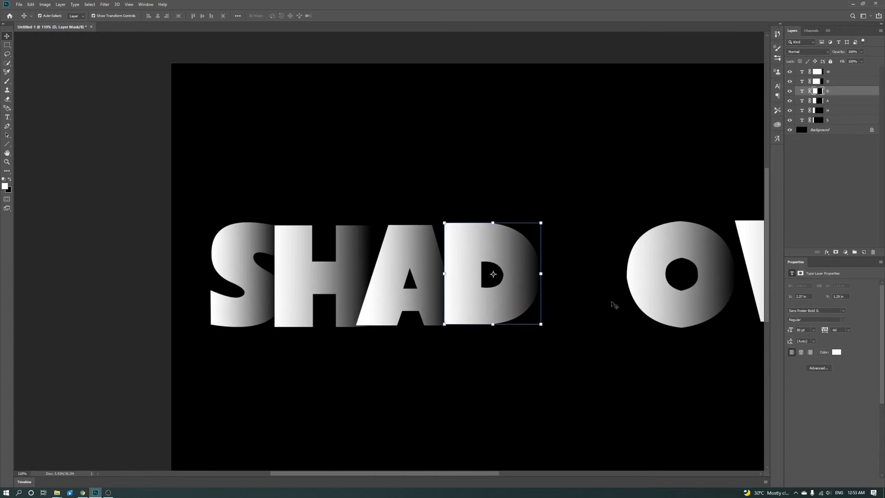
{"action": "left_click_drag", "start_coordinate": [672, 297], "coordinate": [572, 295]}
{"action": "scroll", "coordinate": [369, 253], "scroll_direction": "down", "scroll_amount": 1}
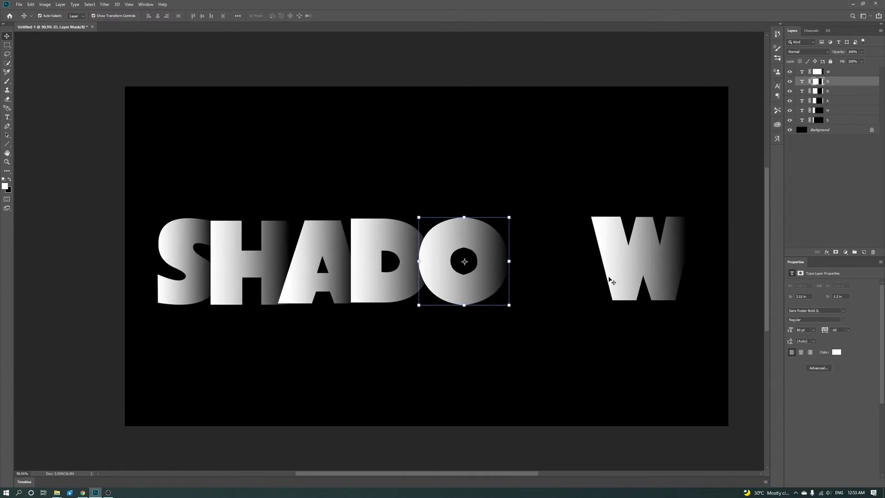
{"action": "left_click", "coordinate": [613, 281]}
{"action": "left_click", "coordinate": [684, 259]}
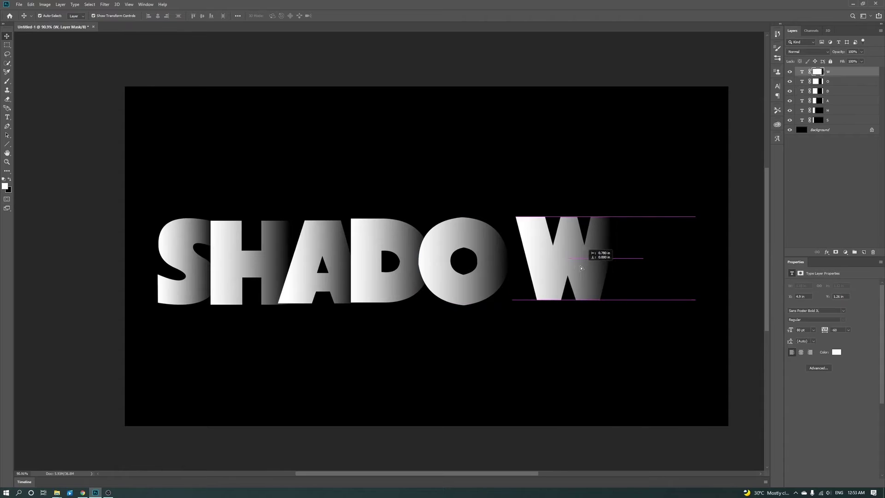
{"action": "left_click_drag", "start_coordinate": [685, 260], "coordinate": [579, 267]}
{"action": "scroll", "coordinate": [622, 262], "scroll_direction": "down", "scroll_amount": 1}
{"action": "scroll", "coordinate": [615, 263], "scroll_direction": "down", "scroll_amount": 1}
Select all the letter layers and shift the whole word right to centre it
{"action": "left_click", "coordinate": [739, 154]}
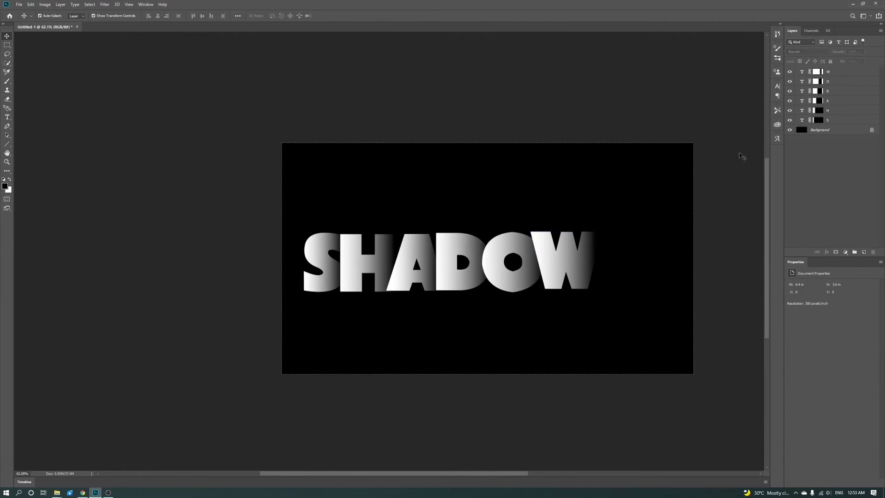
{"action": "left_click", "coordinate": [842, 119]}
{"action": "left_click", "coordinate": [841, 72], "text": "shift"}
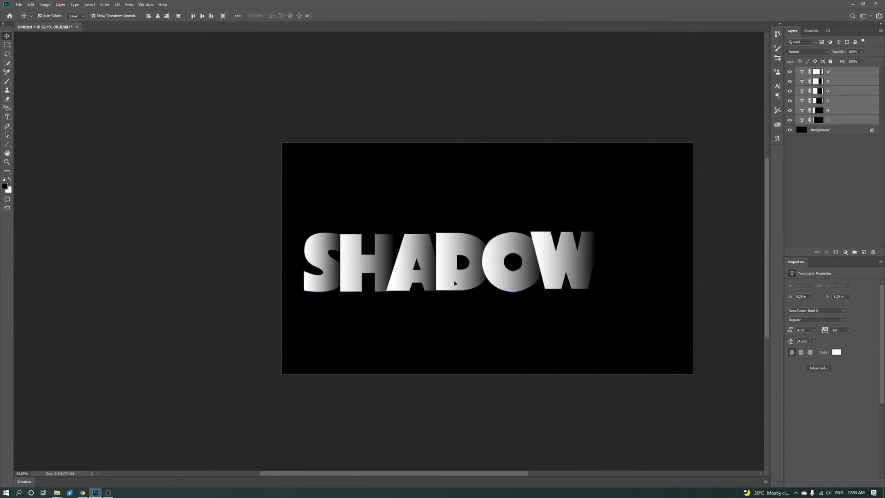
{"action": "left_click_drag", "start_coordinate": [456, 280], "coordinate": [498, 280]}
Select W, O, D and A together and slide them left to overlap tightly
{"action": "scroll", "coordinate": [569, 276], "scroll_direction": "up", "scroll_amount": 1}
{"action": "left_click", "coordinate": [617, 254]}
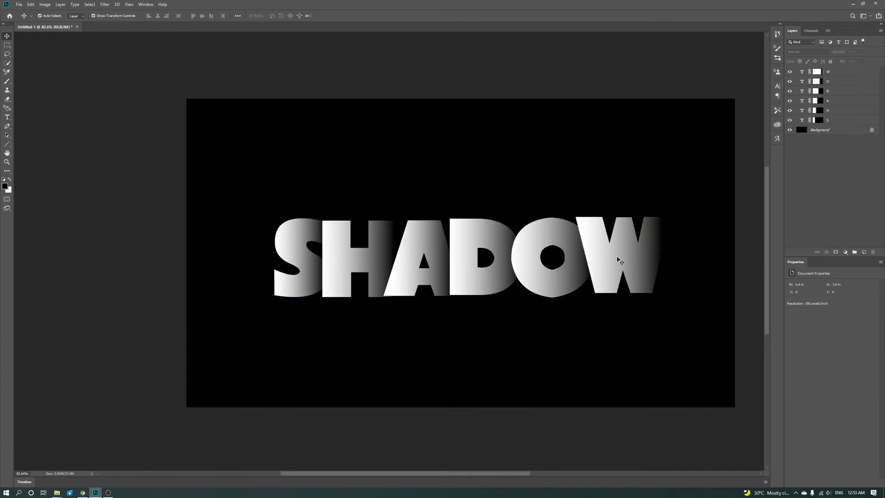
{"action": "left_click", "coordinate": [533, 283], "text": "shift"}
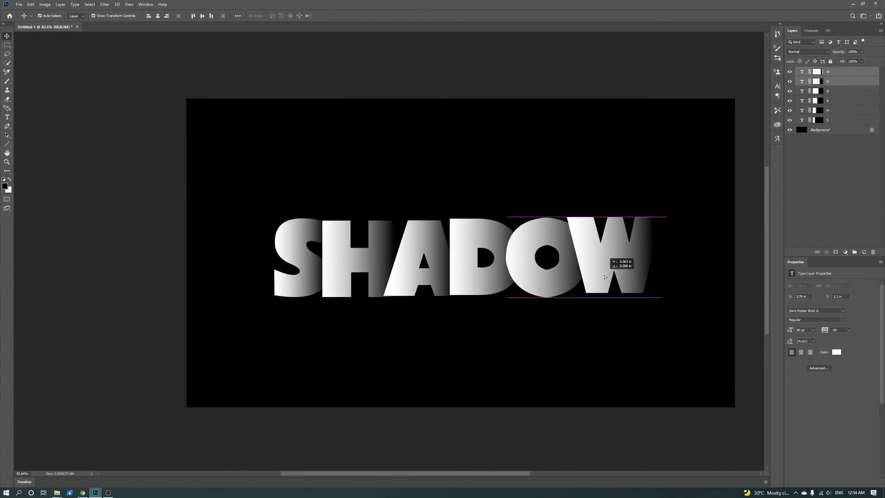
{"action": "left_click_drag", "start_coordinate": [609, 277], "coordinate": [565, 283]}
{"action": "left_click", "coordinate": [484, 291], "text": "shift"}
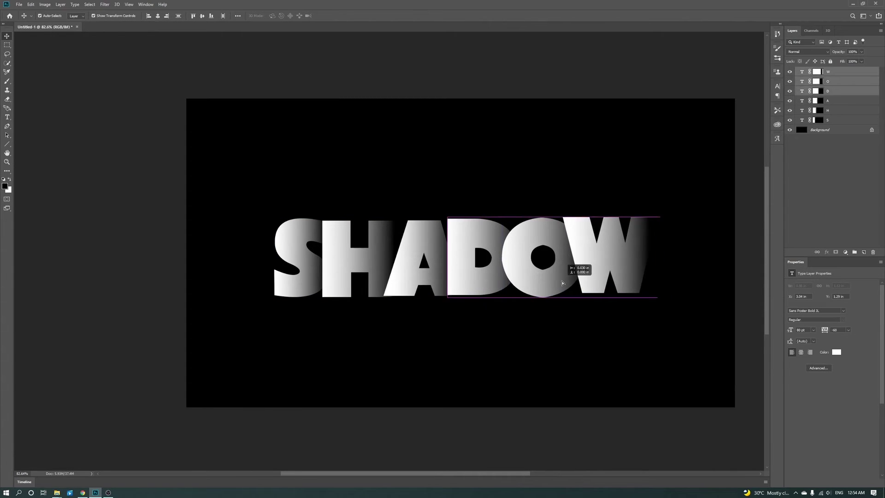
{"action": "key", "text": "ctrl+t"}
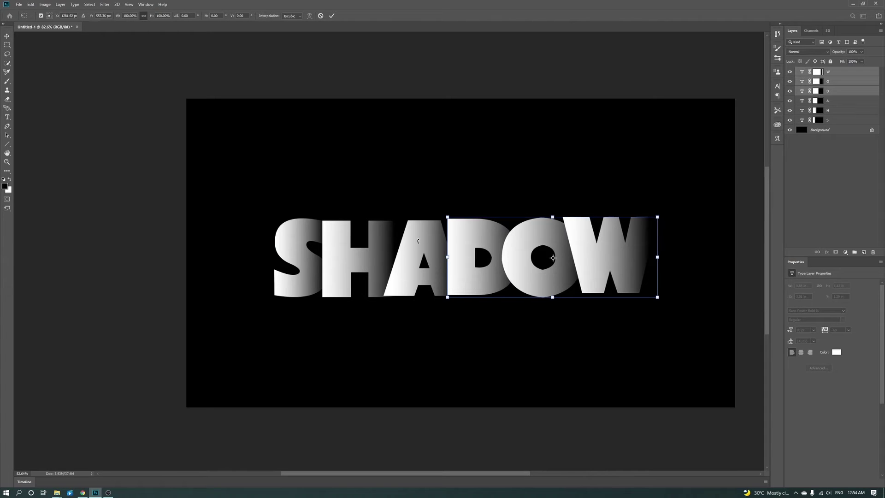
{"action": "key", "text": "Return"}
{"action": "left_click", "coordinate": [420, 247], "text": "shift"}
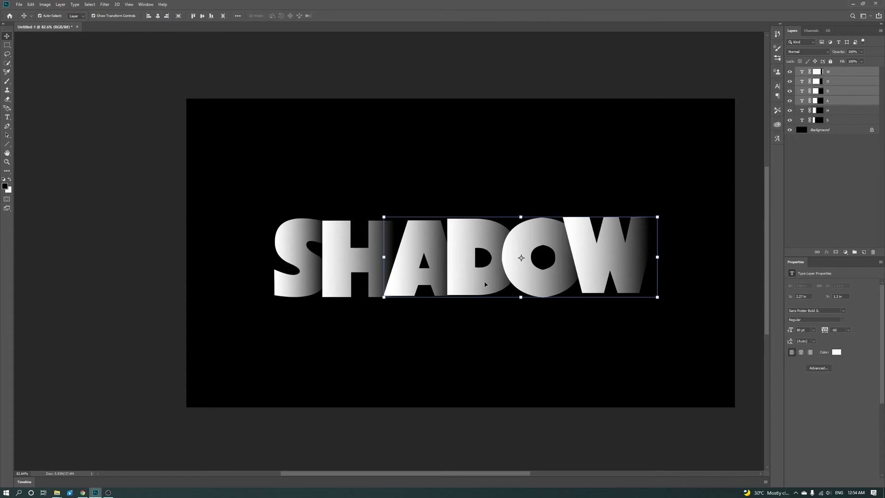
{"action": "left_click_drag", "start_coordinate": [486, 284], "coordinate": [484, 284]}
Deselect the letter layers and look over the tightened SHADOW word
{"action": "scroll", "coordinate": [366, 302], "scroll_direction": "up", "scroll_amount": 2}
{"action": "scroll", "coordinate": [458, 279], "scroll_direction": "up", "scroll_amount": 5}
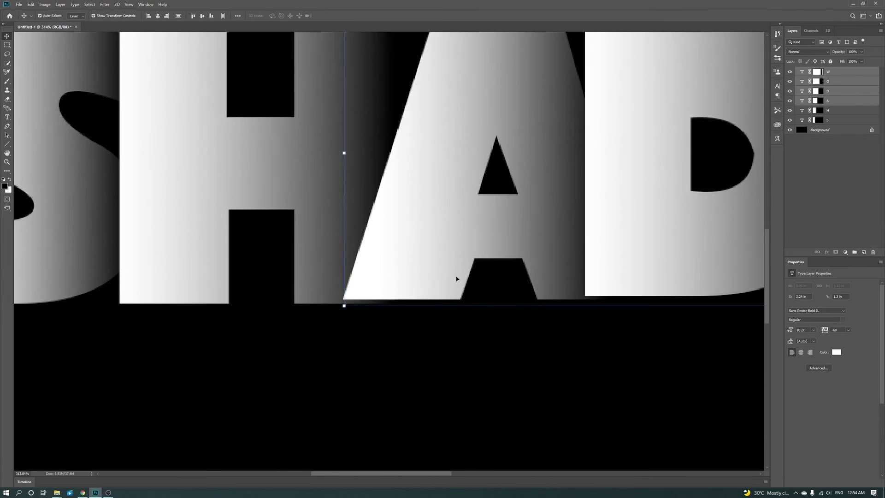
{"action": "scroll", "coordinate": [445, 290], "scroll_direction": "left", "scroll_amount": 1}
{"action": "scroll", "coordinate": [413, 298], "scroll_direction": "down", "scroll_amount": 3}
{"action": "scroll", "coordinate": [378, 277], "scroll_direction": "down", "scroll_amount": 2}
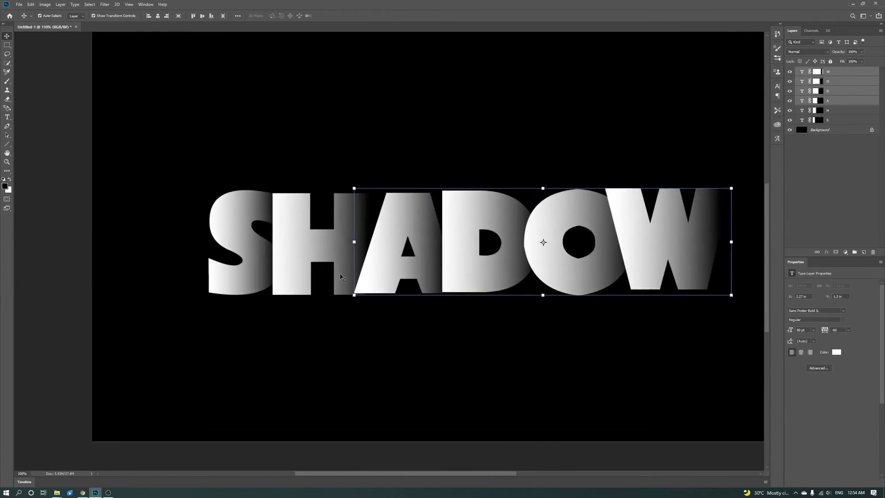
{"action": "scroll", "coordinate": [359, 260], "scroll_direction": "down", "scroll_amount": 1}
{"action": "left_click", "coordinate": [115, 252]}
{"action": "scroll", "coordinate": [399, 300], "scroll_direction": "up", "scroll_amount": 5}
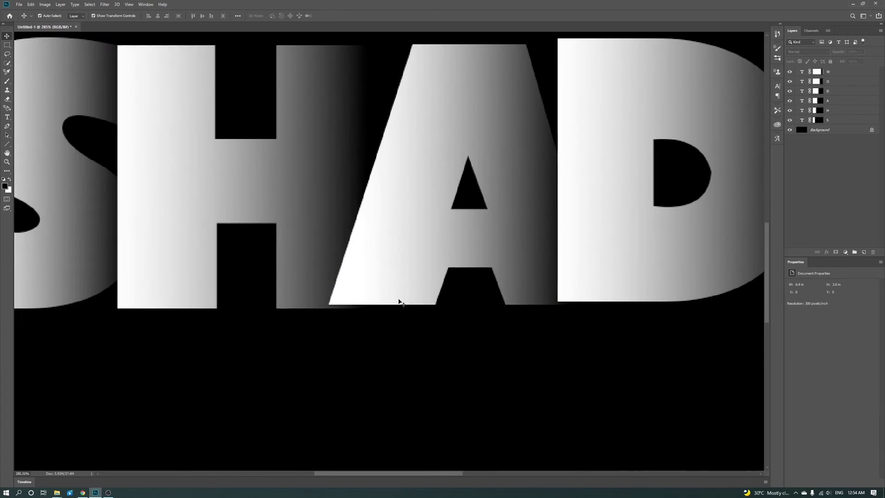
{"action": "scroll", "coordinate": [373, 297], "scroll_direction": "down", "scroll_amount": 2}
{"action": "scroll", "coordinate": [373, 298], "scroll_direction": "down", "scroll_amount": 4}
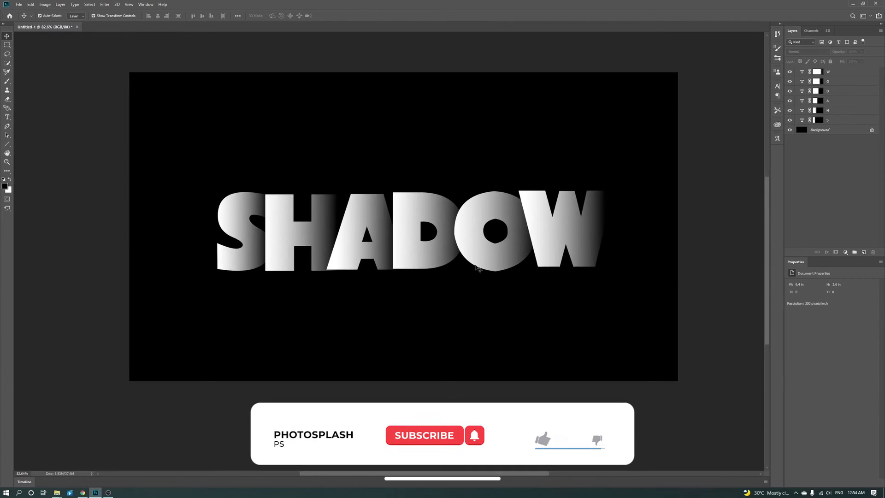
{"action": "scroll", "coordinate": [452, 225], "scroll_direction": "up", "scroll_amount": 2}
Group all six SHADOW letter layers as 'Main' and duplicate that group as 'Reflection'
{"action": "scroll", "coordinate": [440, 240], "scroll_direction": "down", "scroll_amount": 1}
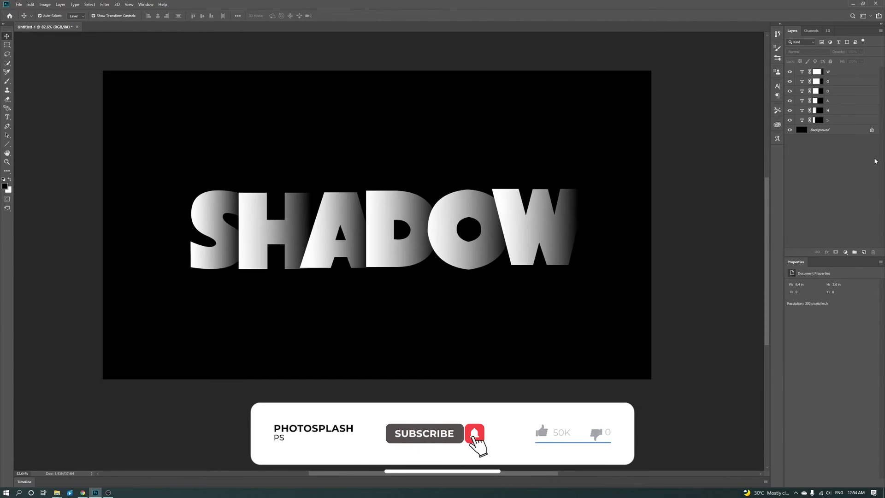
{"action": "key", "text": "ctrl+alt+a"}
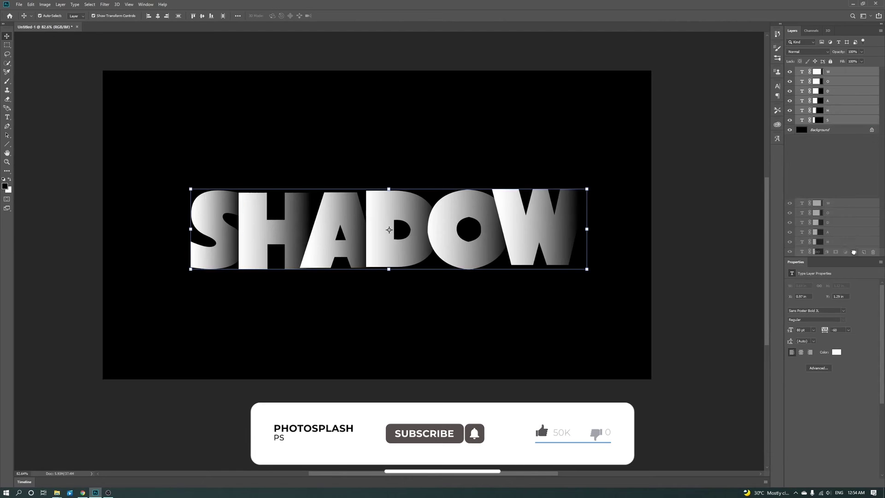
{"action": "left_click_drag", "start_coordinate": [834, 116], "coordinate": [855, 252]}
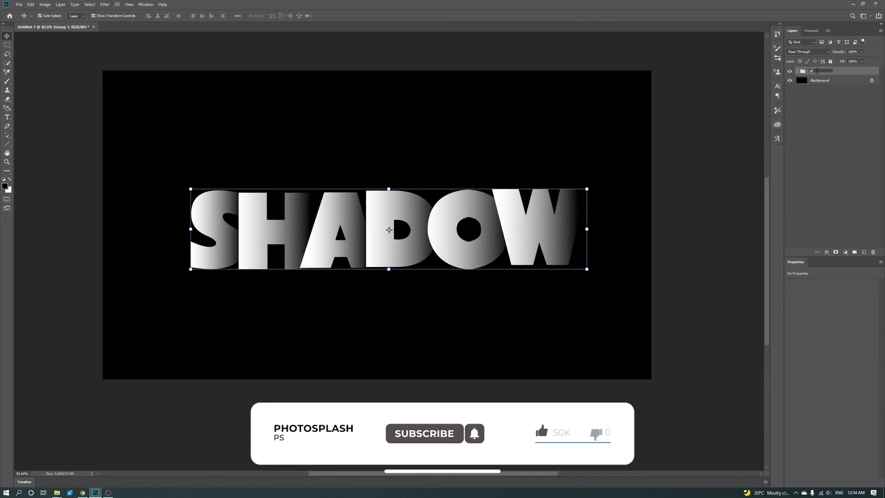
{"action": "key", "text": "Return"}
{"action": "left_click_drag", "start_coordinate": [817, 71], "coordinate": [863, 252]}
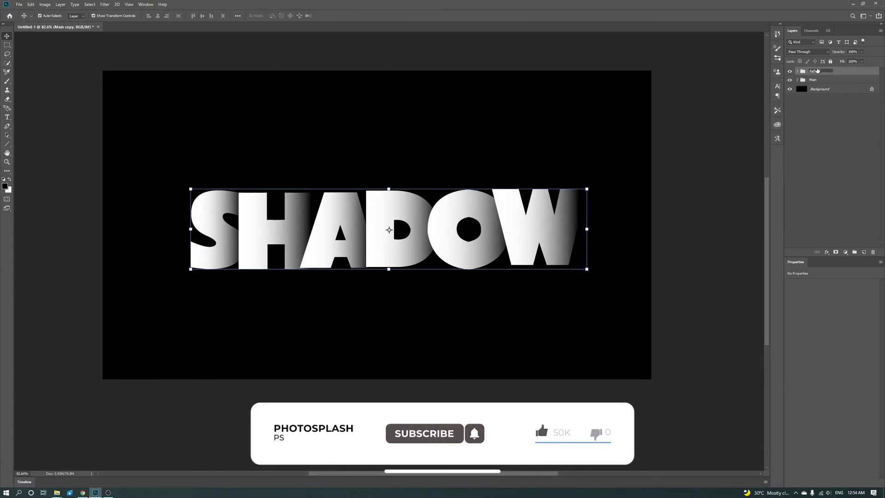
{"action": "key", "text": "Return"}
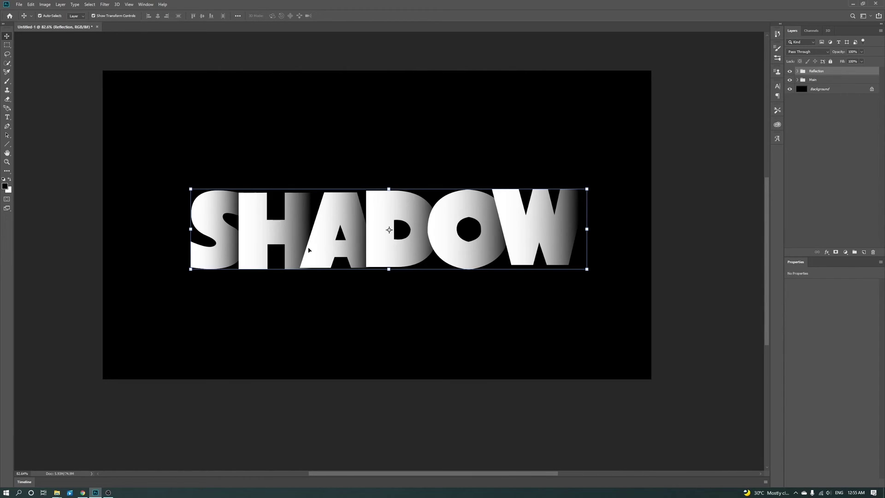
Flip the Reflection group vertically and drag it down directly beneath the SHADOW letters
{"action": "right_click", "coordinate": [268, 231]}
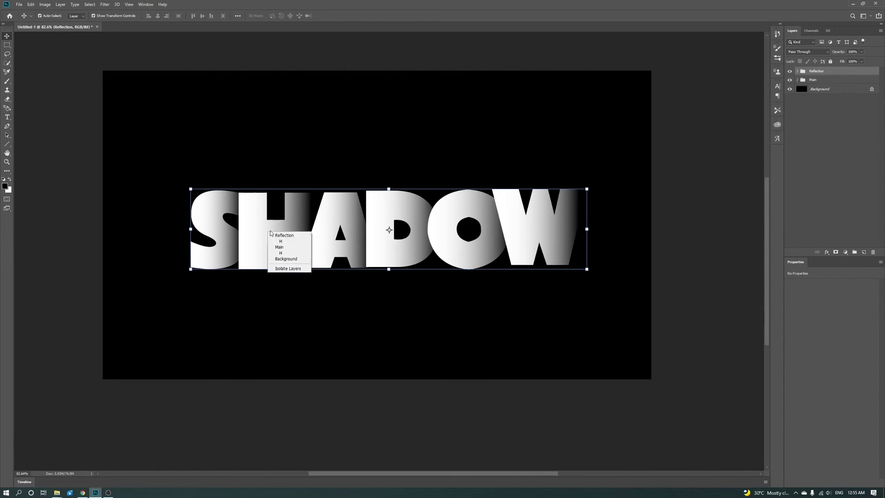
{"action": "right_click", "coordinate": [320, 218]}
{"action": "left_click", "coordinate": [334, 204]}
{"action": "key", "text": "ctrl+t"}
{"action": "right_click", "coordinate": [331, 217]}
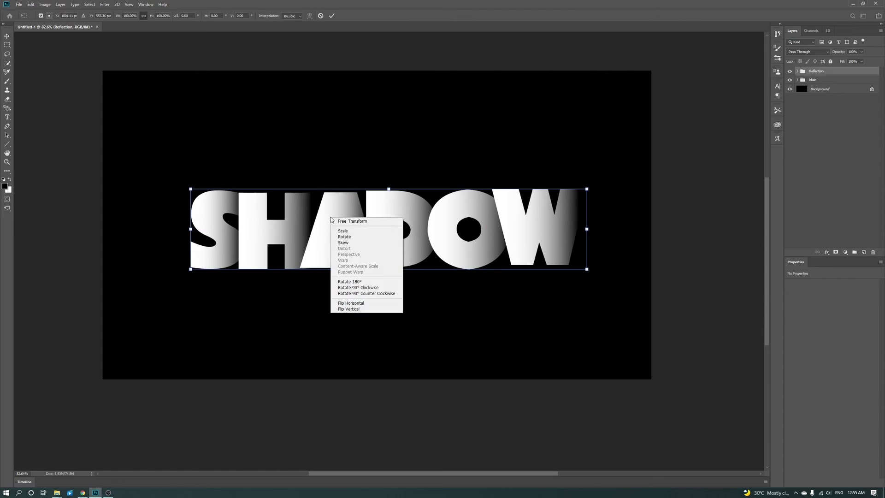
{"action": "left_click", "coordinate": [352, 309]}
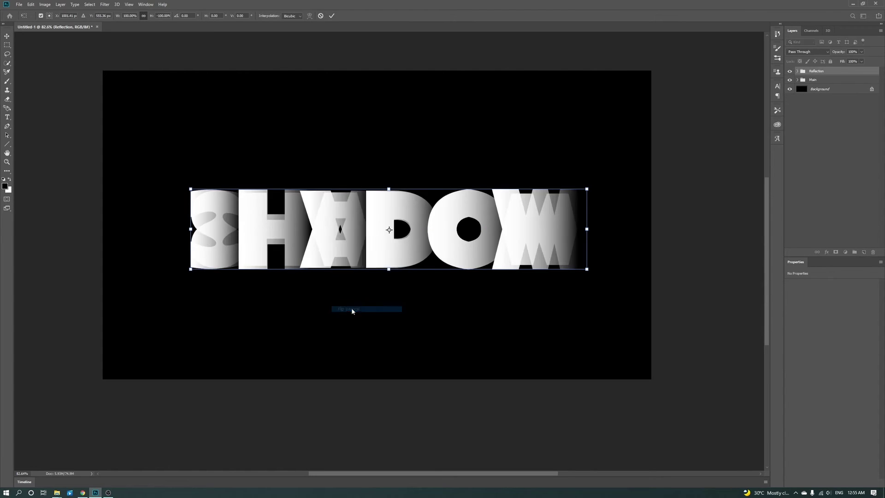
{"action": "left_click_drag", "start_coordinate": [357, 248], "coordinate": [356, 325]}
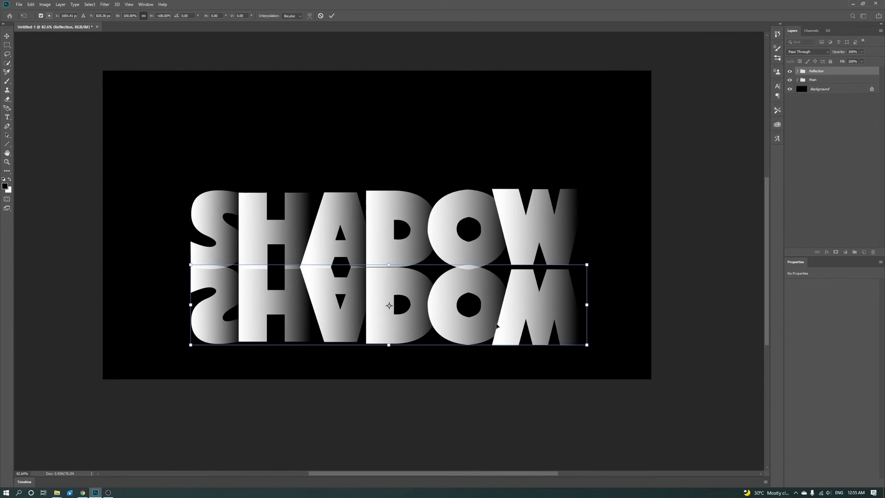
{"action": "scroll", "coordinate": [476, 362], "scroll_direction": "up", "scroll_amount": 1}
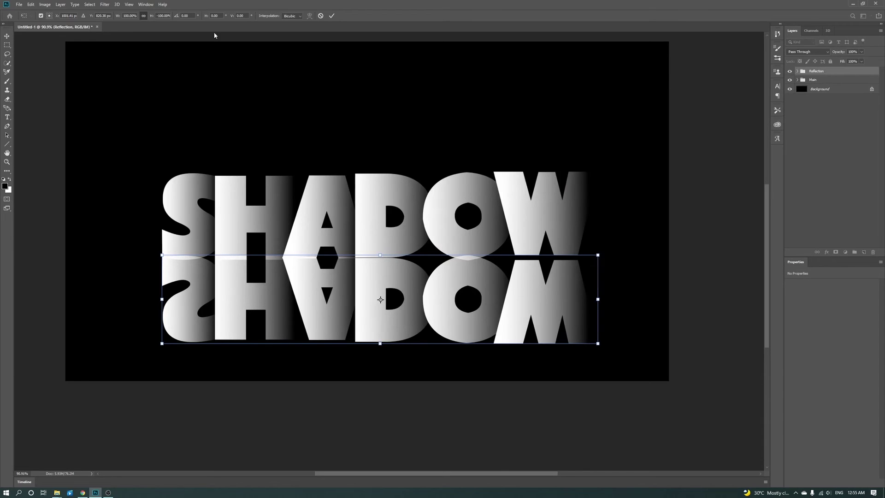
{"action": "key", "text": "g"}
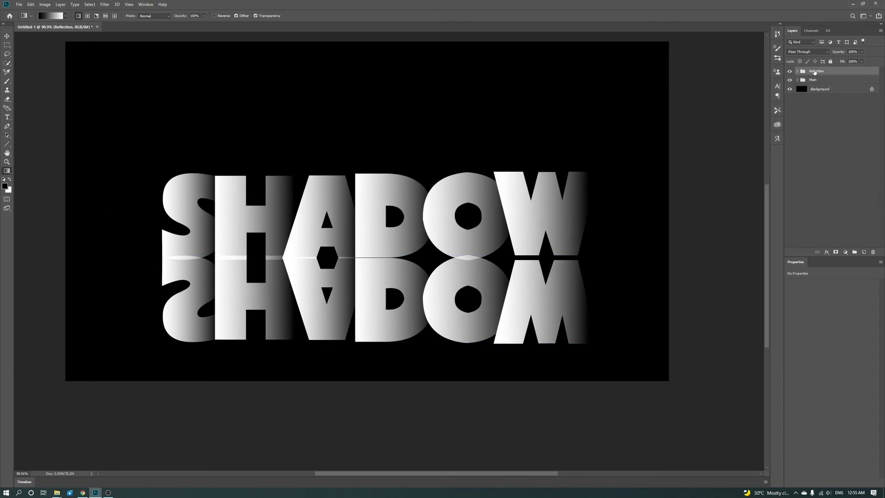
Attempt a gradient fade on the Reflection group, add a mask, then undo the gradient
{"action": "left_click", "coordinate": [382, 261]}
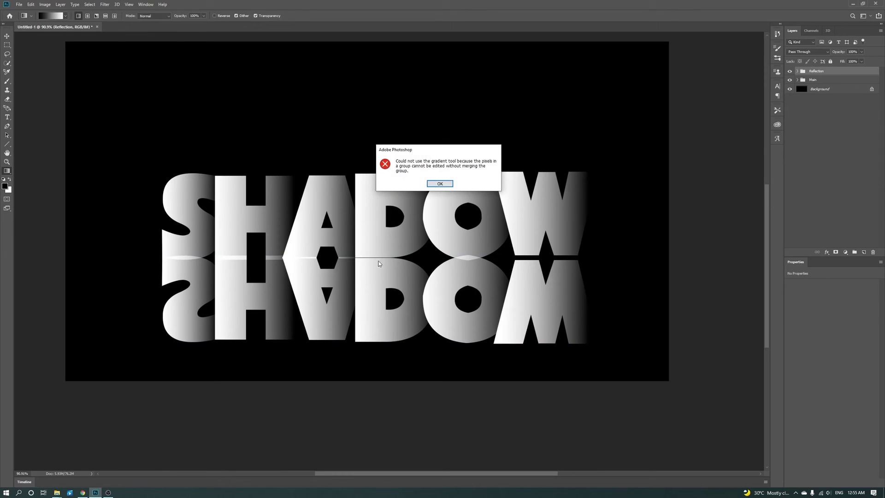
{"action": "left_click", "coordinate": [440, 184]}
{"action": "left_click", "coordinate": [835, 252]}
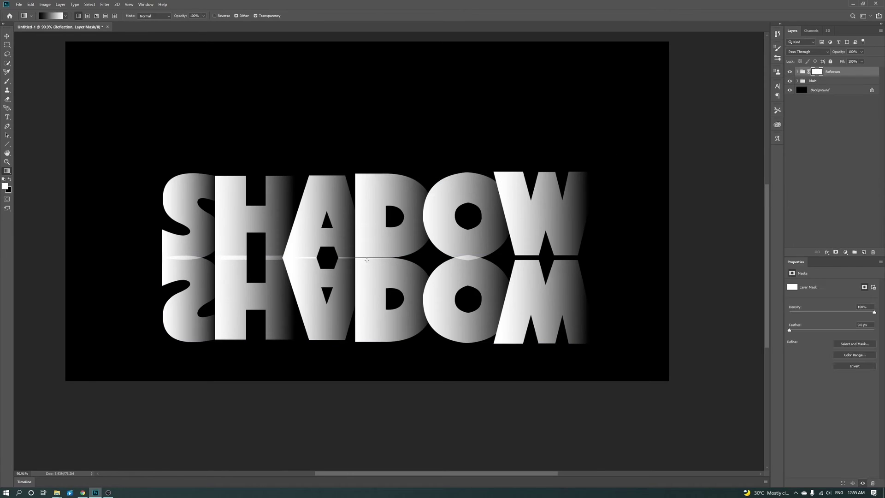
{"action": "left_click_drag", "start_coordinate": [361, 346], "coordinate": [360, 347]}
{"action": "key", "text": "ctrl+z"}
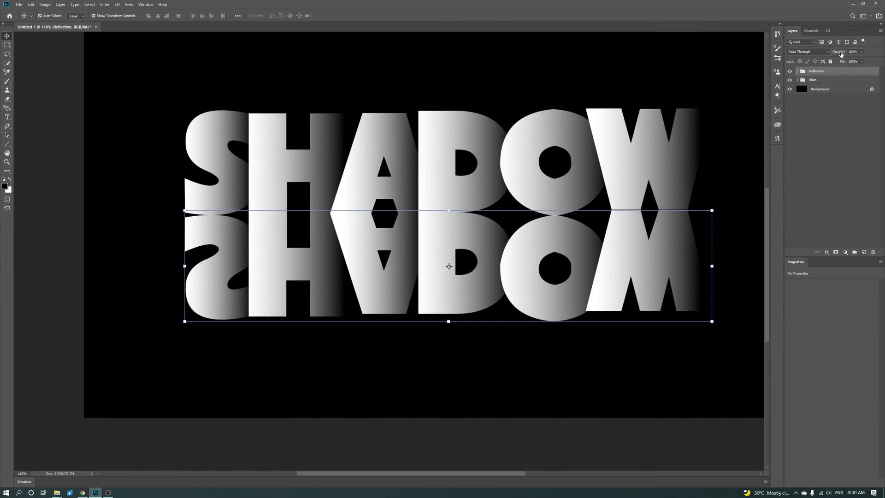
Set the Reflection group opacity to 25% and fit the document in the window
{"action": "type", "text": "25"}
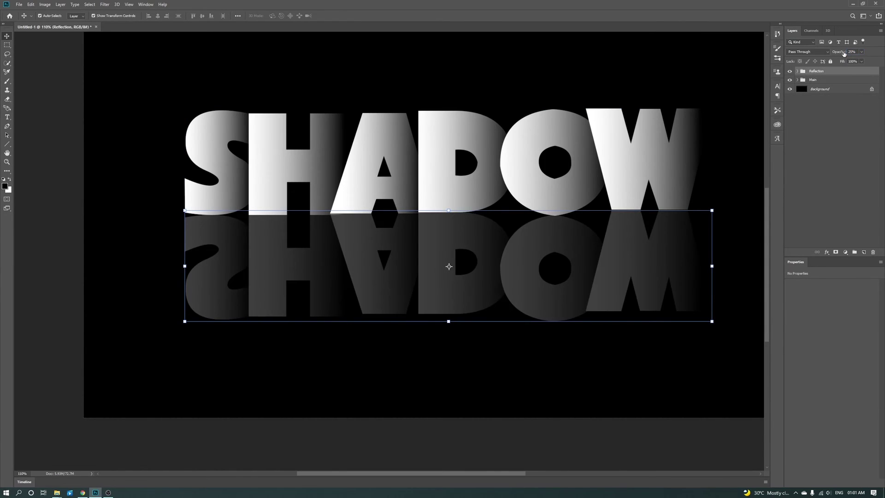
{"action": "key", "text": "ctrl+minus"}
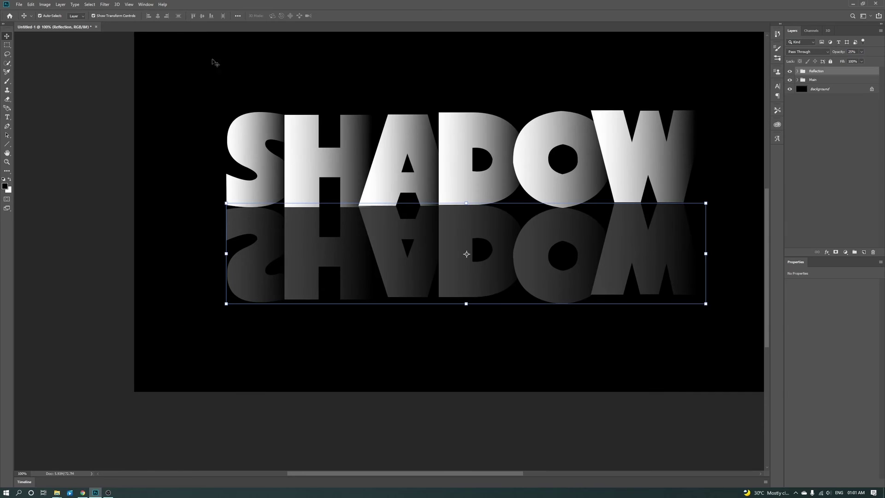
{"action": "key", "text": "ctrl+0"}
{"action": "left_click", "coordinate": [704, 167]}
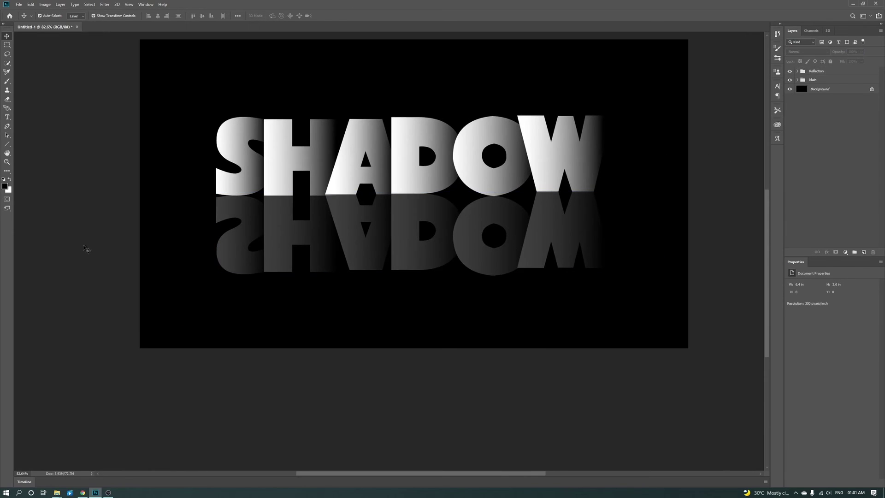
{"action": "left_click_drag", "start_coordinate": [138, 237], "coordinate": [686, 304]}
Mask the Reflection group with a gradient that fades it out toward the bottom
{"action": "key", "text": "g"}
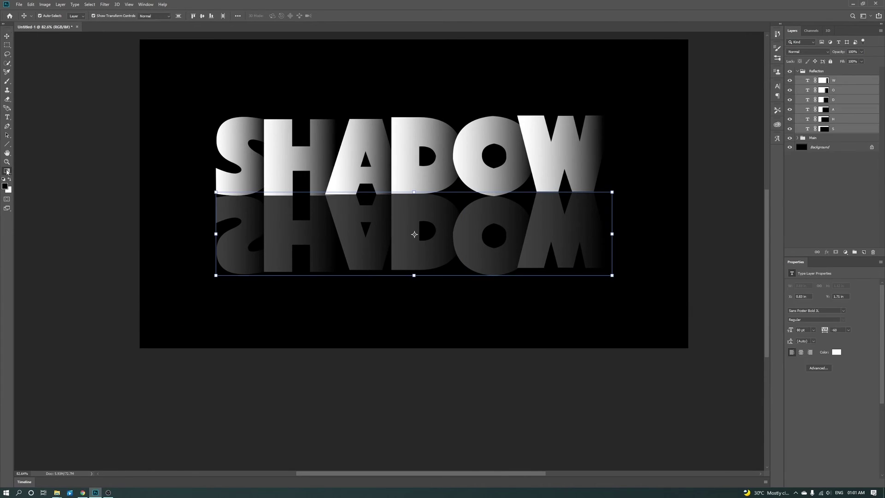
{"action": "left_click", "coordinate": [817, 71]}
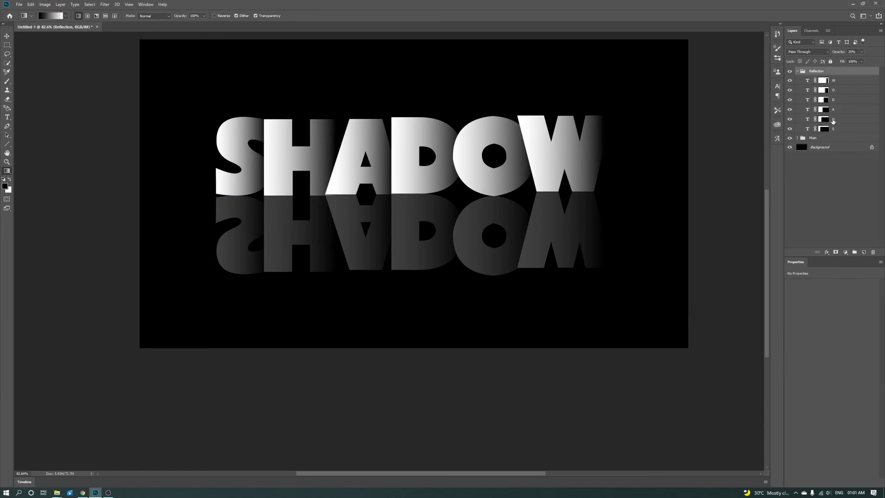
{"action": "left_click", "coordinate": [835, 252]}
{"action": "left_click_drag", "start_coordinate": [406, 270], "coordinate": [407, 193]}
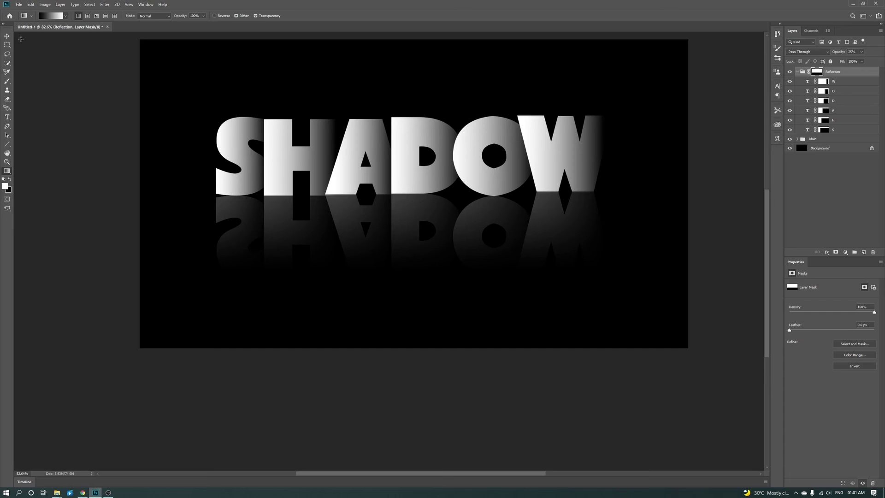
Select all six reflection letter layers with the Move tool
{"action": "key", "text": "v"}
{"action": "left_click", "coordinate": [122, 256]}
{"action": "key", "text": "ctrl+0"}
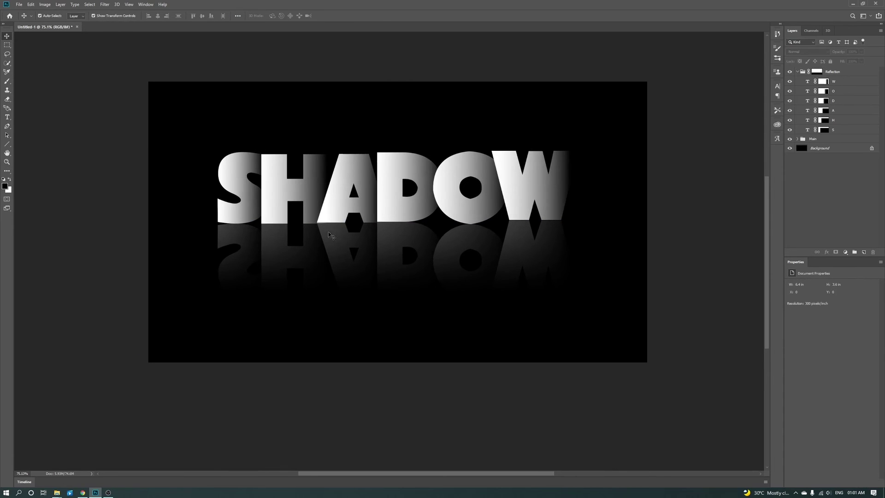
{"action": "left_click", "coordinate": [330, 235]}
{"action": "left_click_drag", "start_coordinate": [682, 318], "coordinate": [212, 237]}
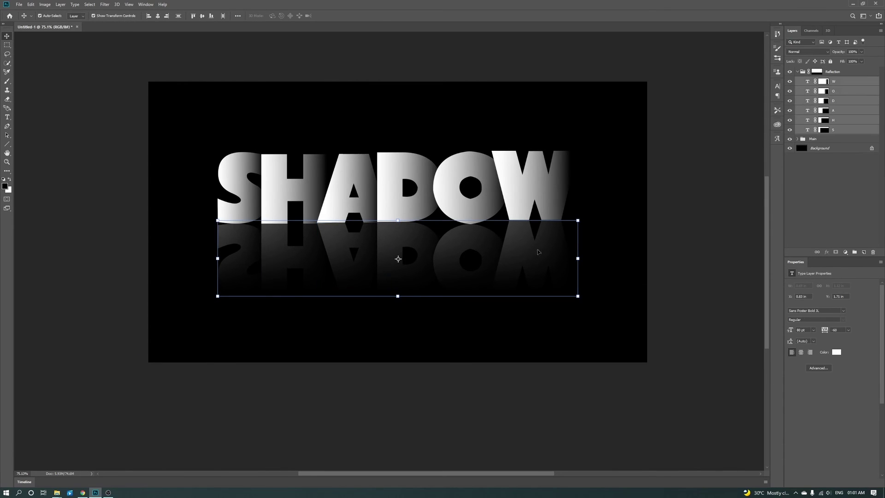
Nudge the reflection letters up with the Up arrow so they touch SHADOW, then deselect
{"action": "key", "text": "Up"}
{"action": "left_click", "coordinate": [710, 208]}
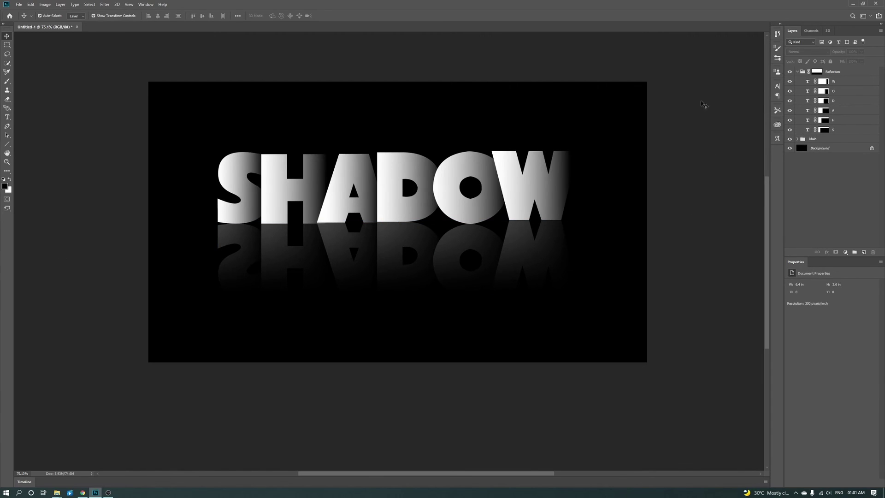
{"action": "scroll", "coordinate": [366, 92], "scroll_direction": "up", "scroll_amount": 1}
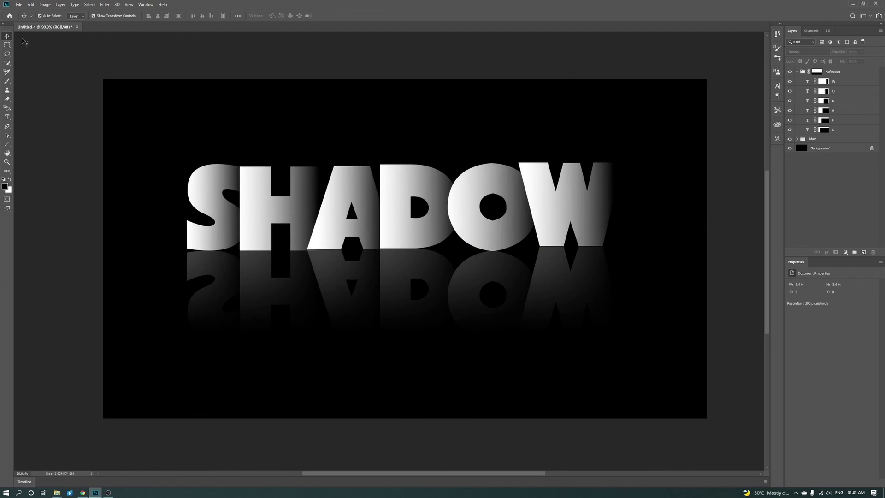